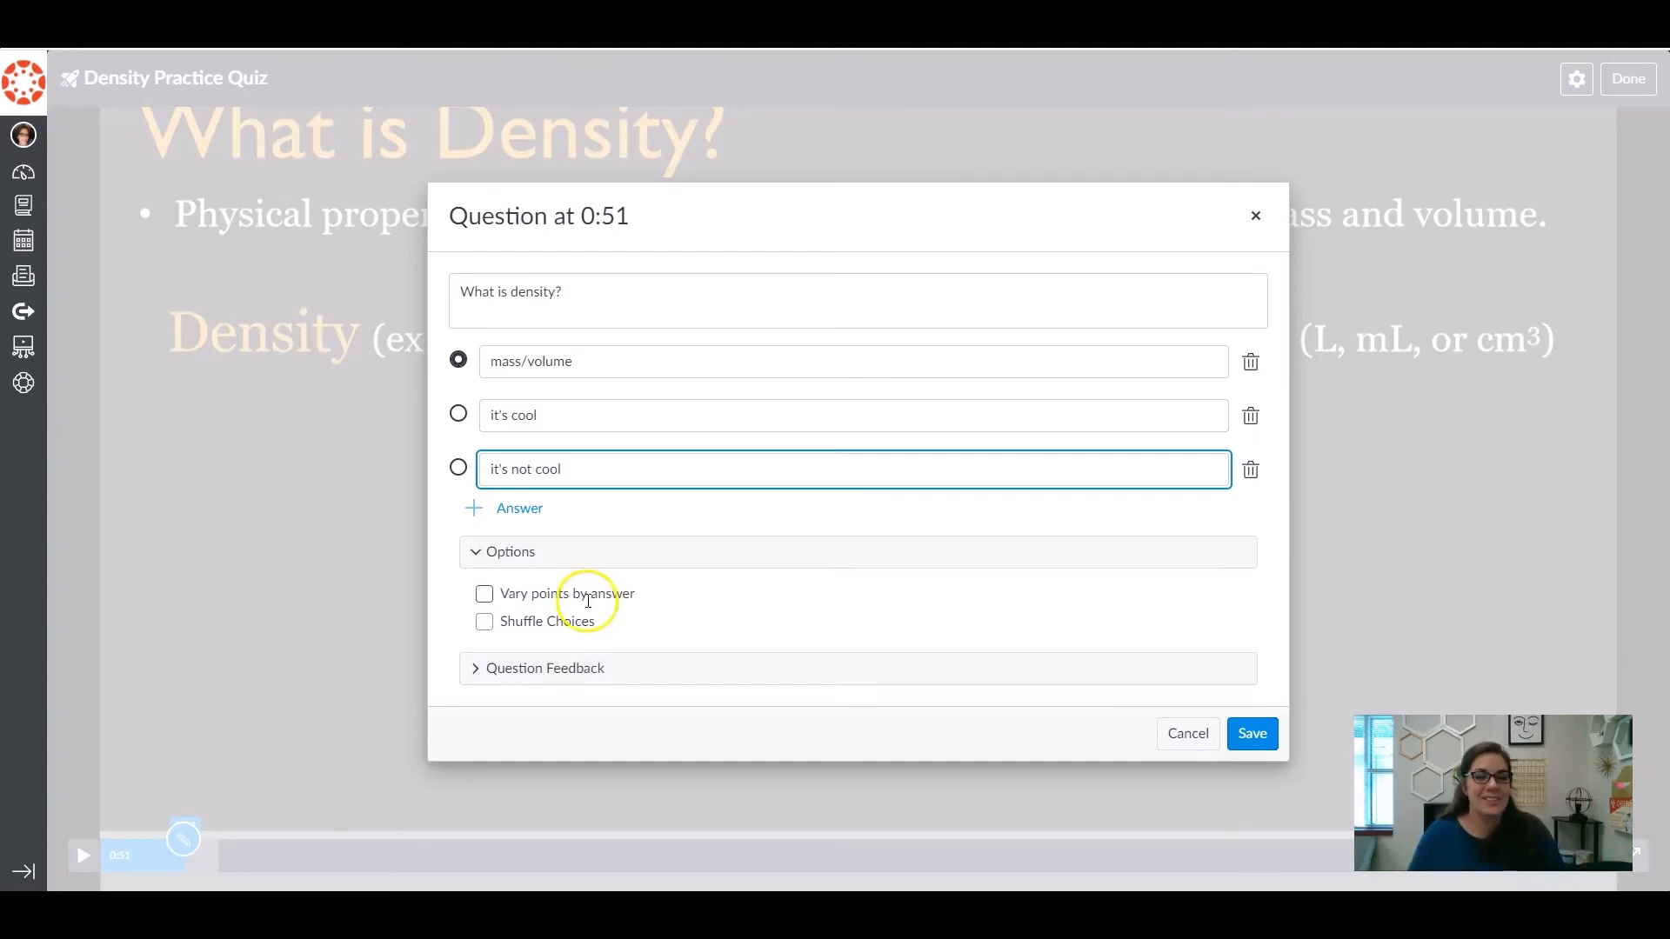
Enable Shuffle Choices for the density question at 0:51, check its Question Feedback fields, and save the question.
click(487, 623)
click(485, 623)
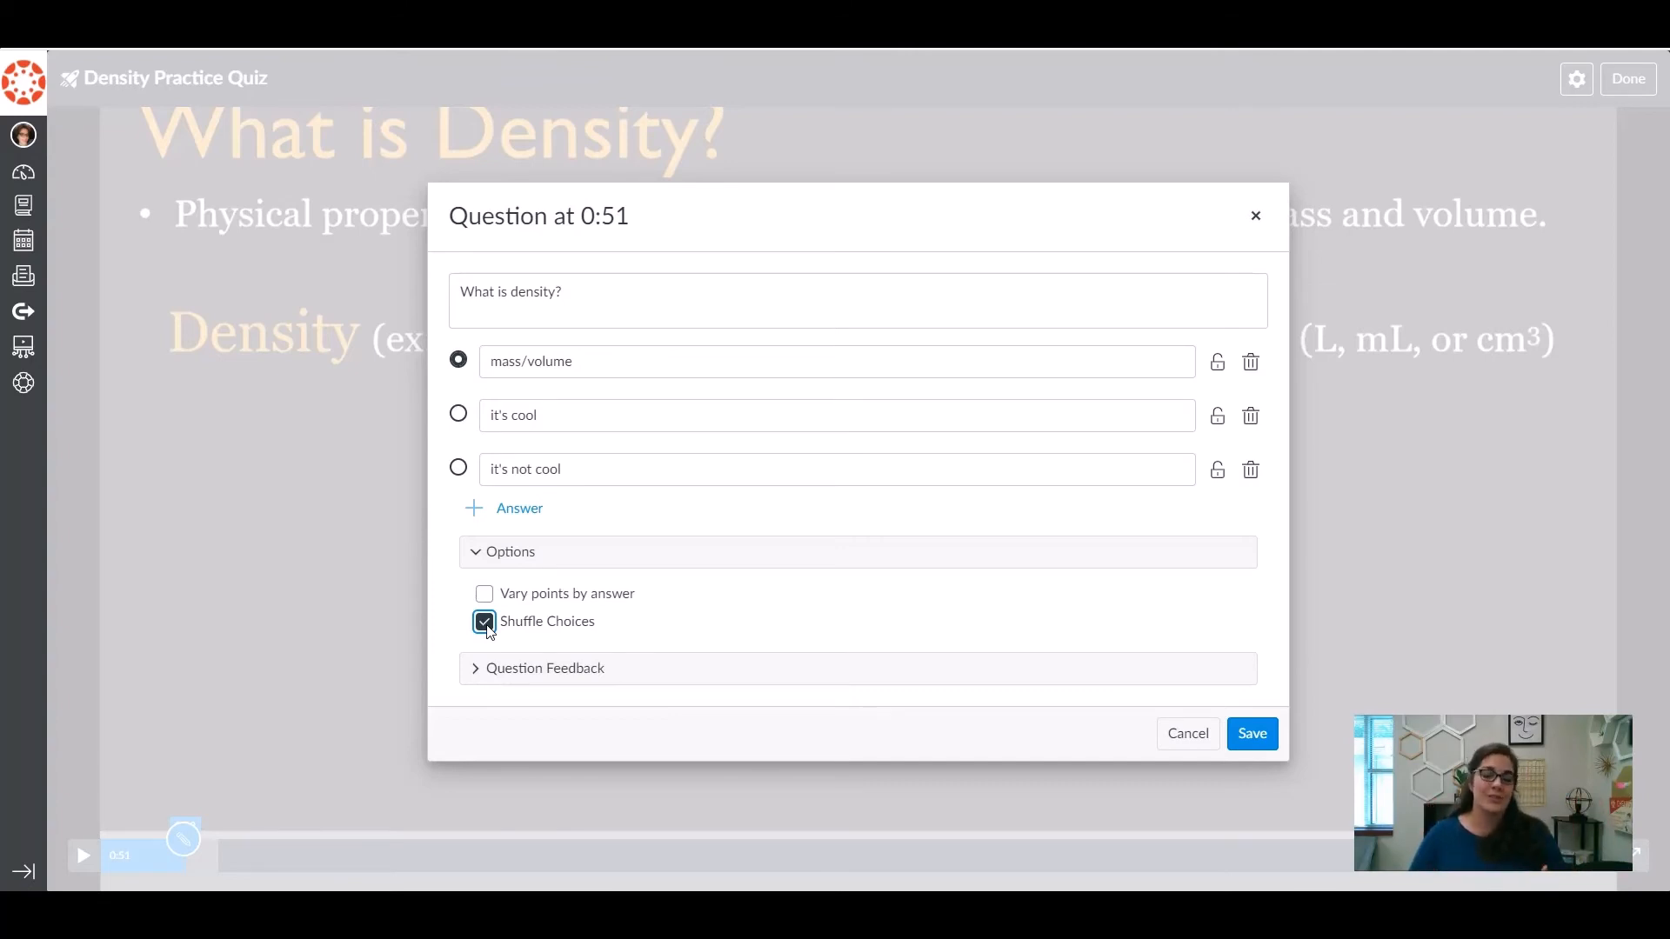
click(526, 670)
scroll(928, 634, down, 1)
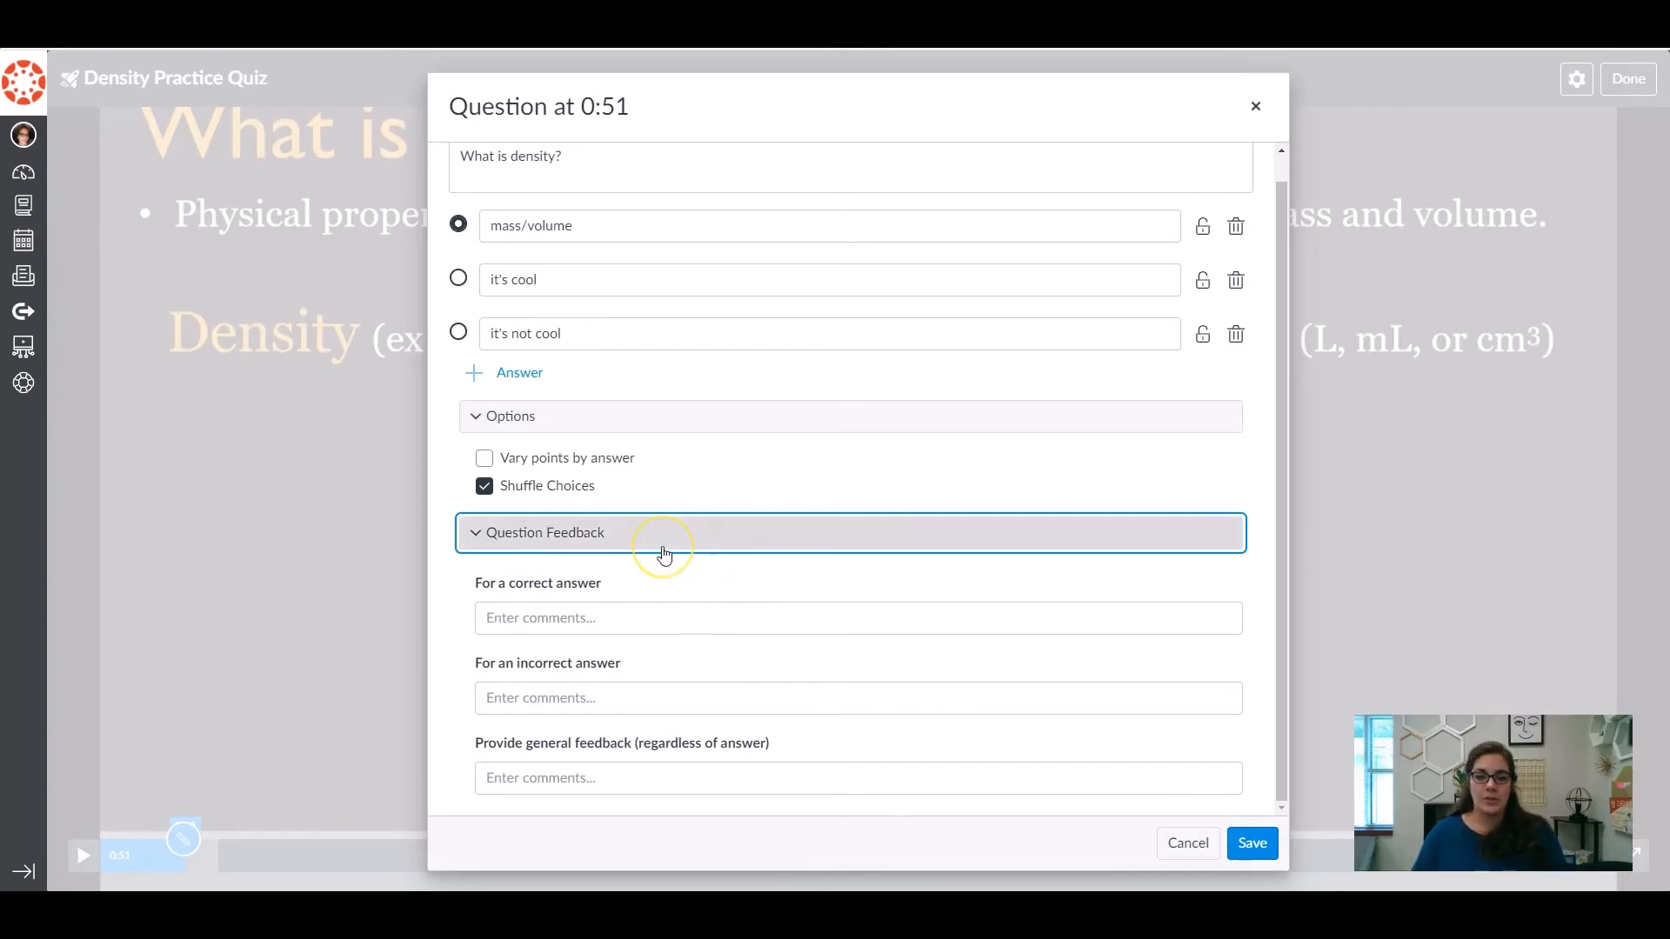
click(600, 532)
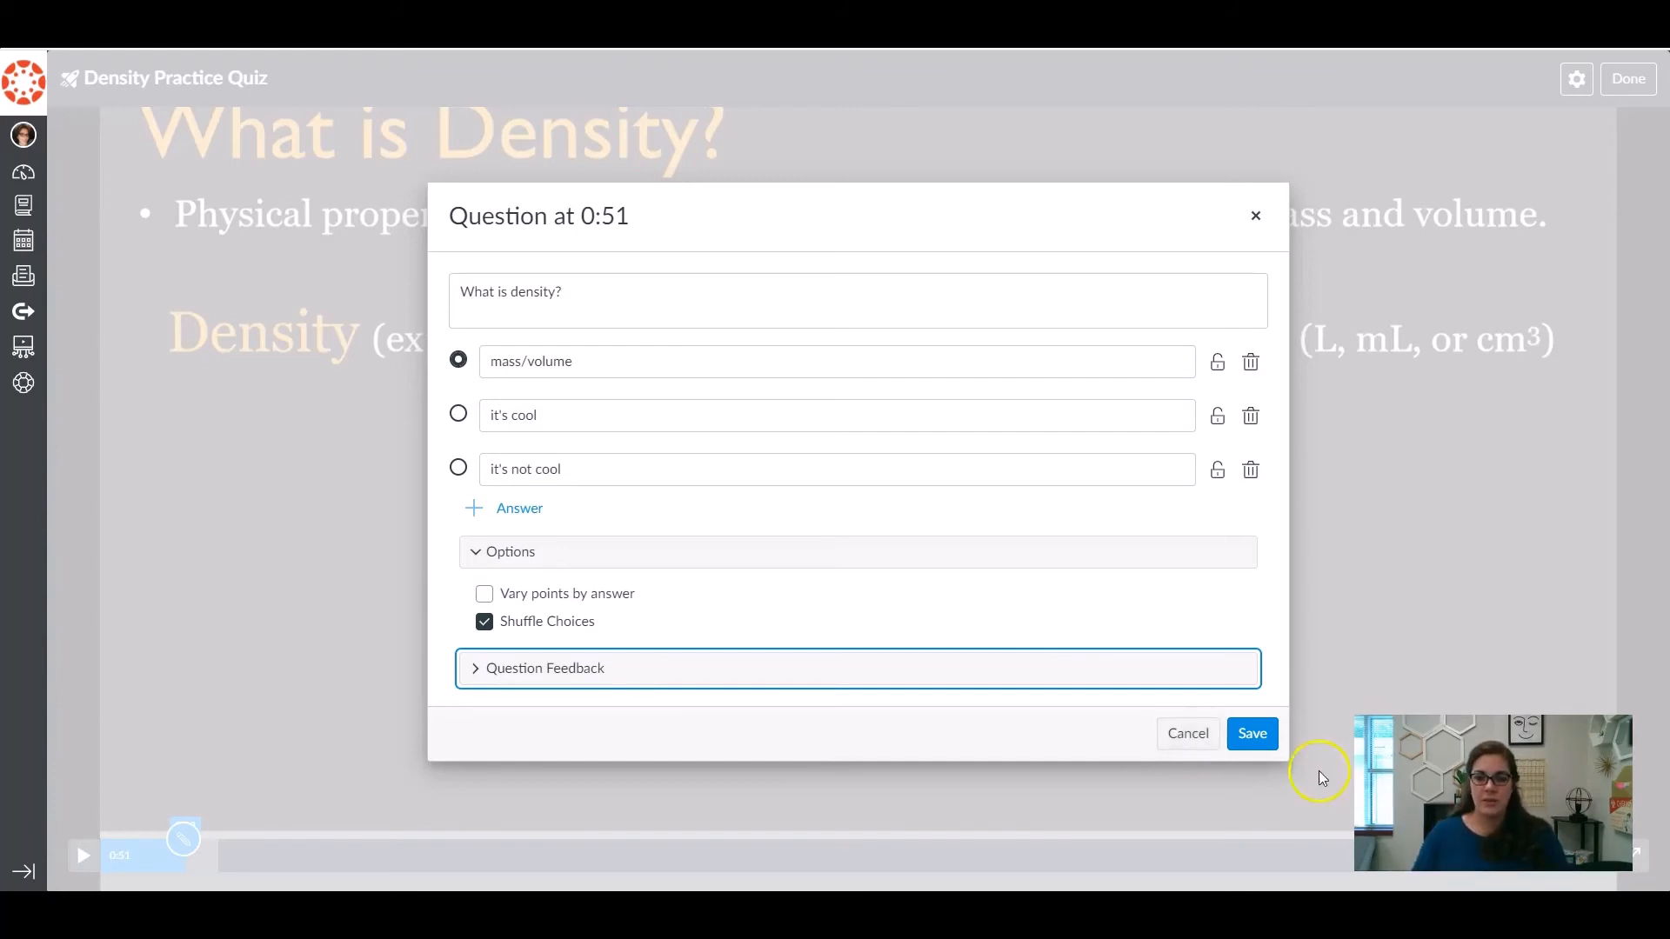
click(1237, 738)
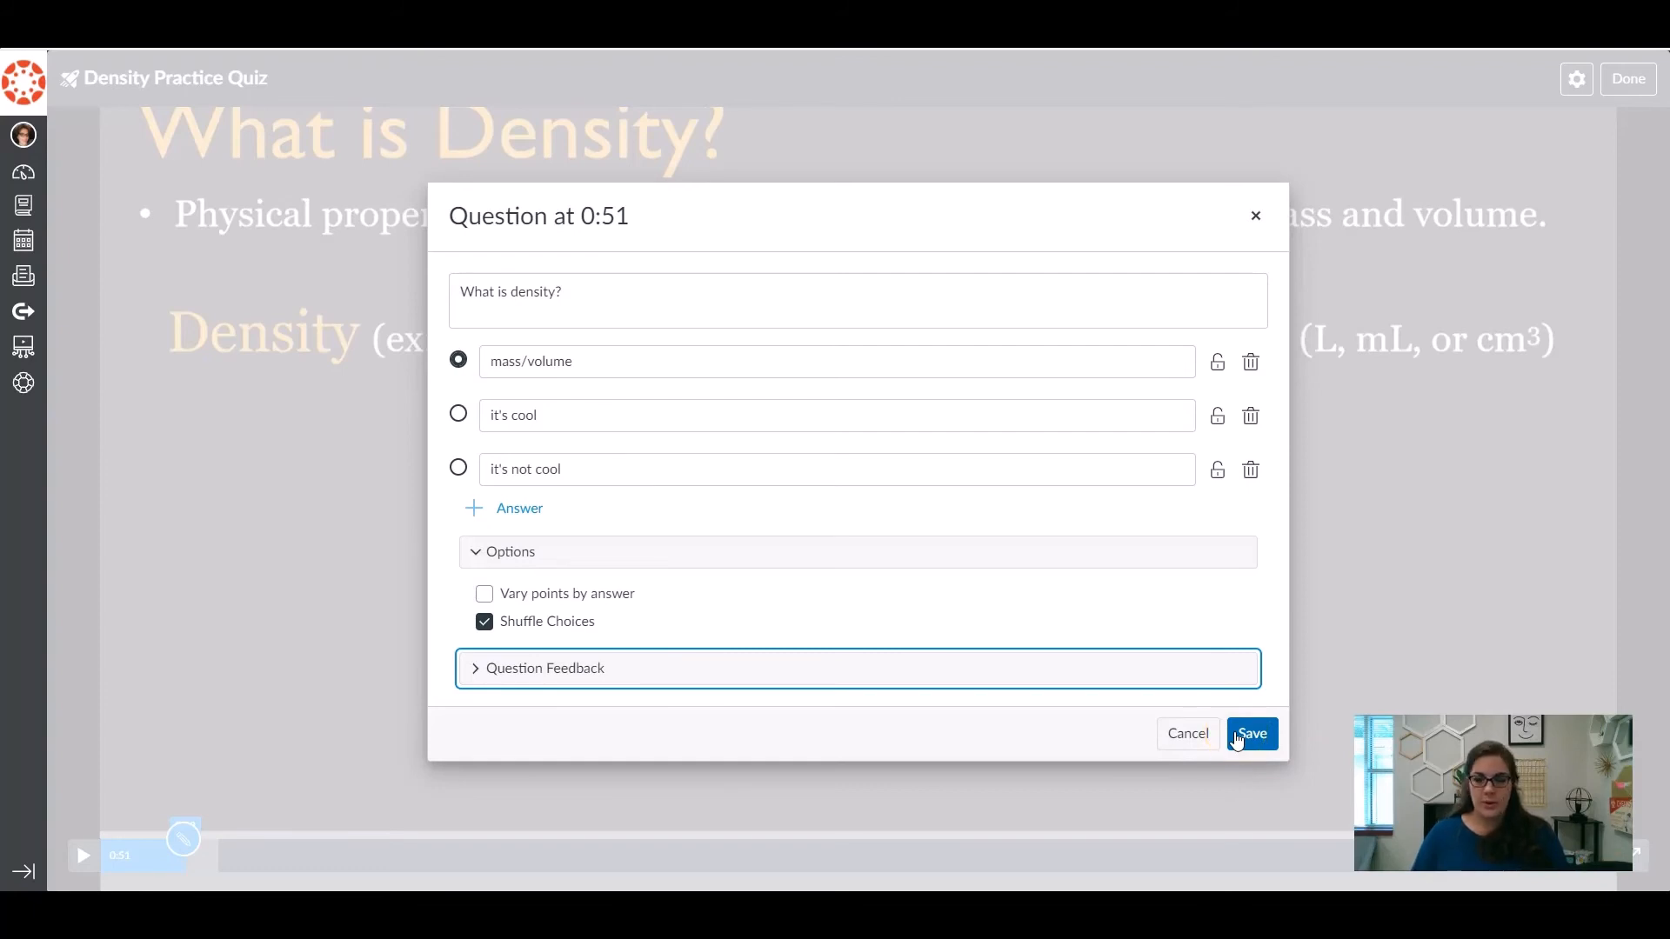
click(1247, 735)
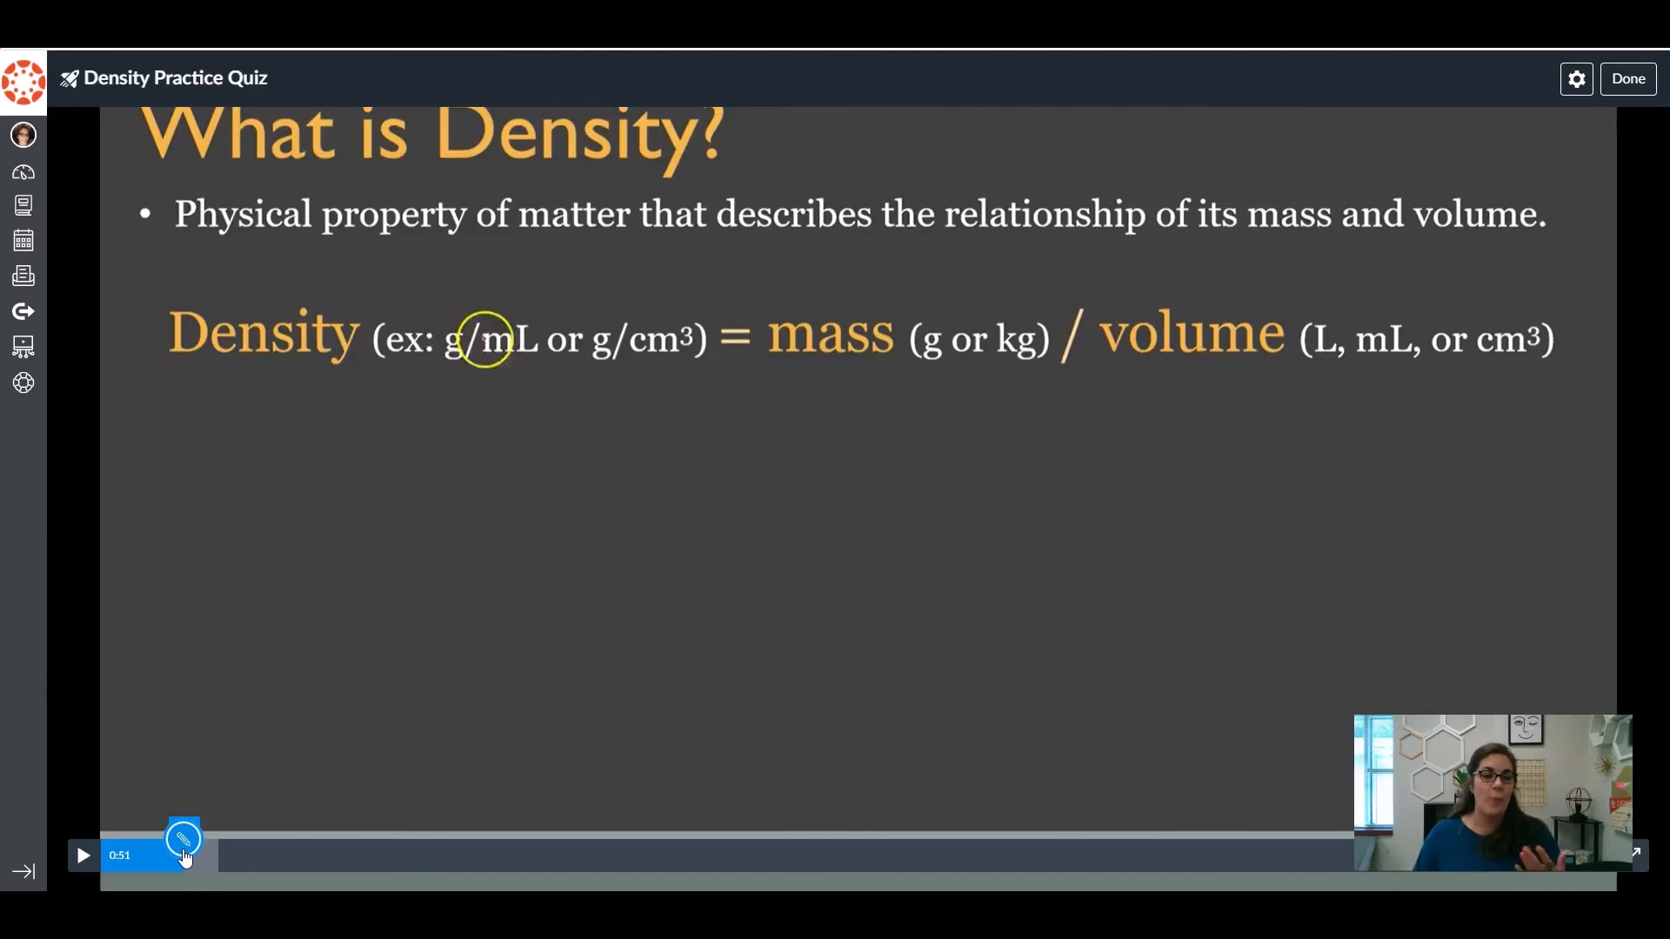
Add a True or False question at 2:10 with the stem "Density is cool." and True as the answer, and save it.
click(311, 848)
click(309, 838)
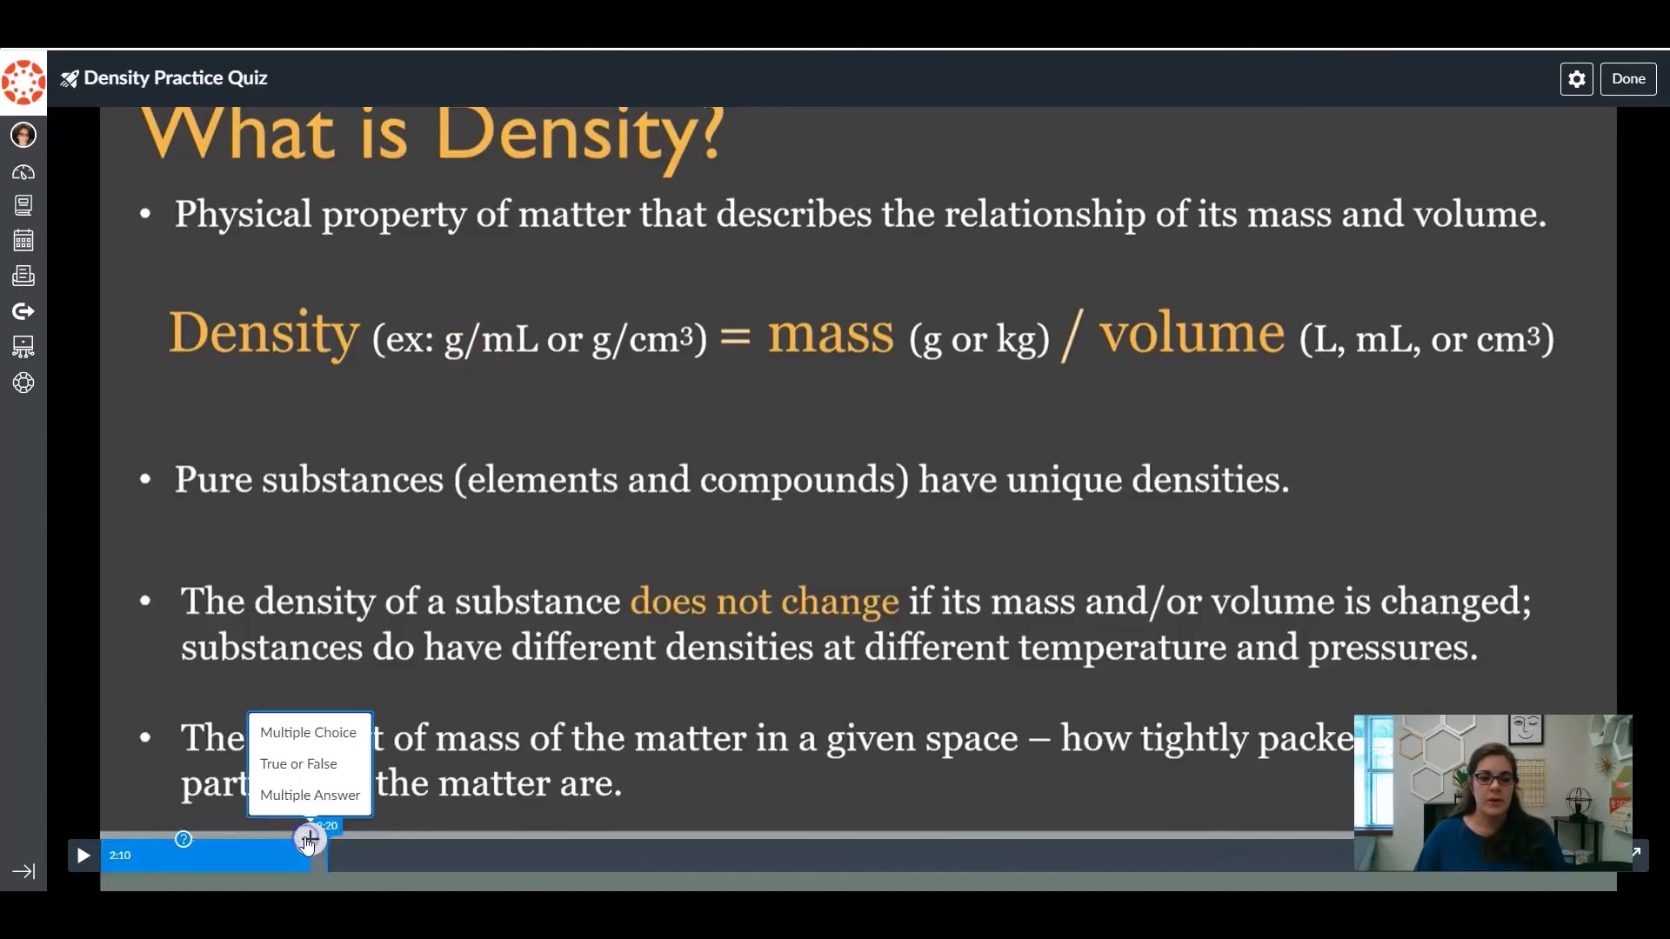
click(299, 769)
click(540, 427)
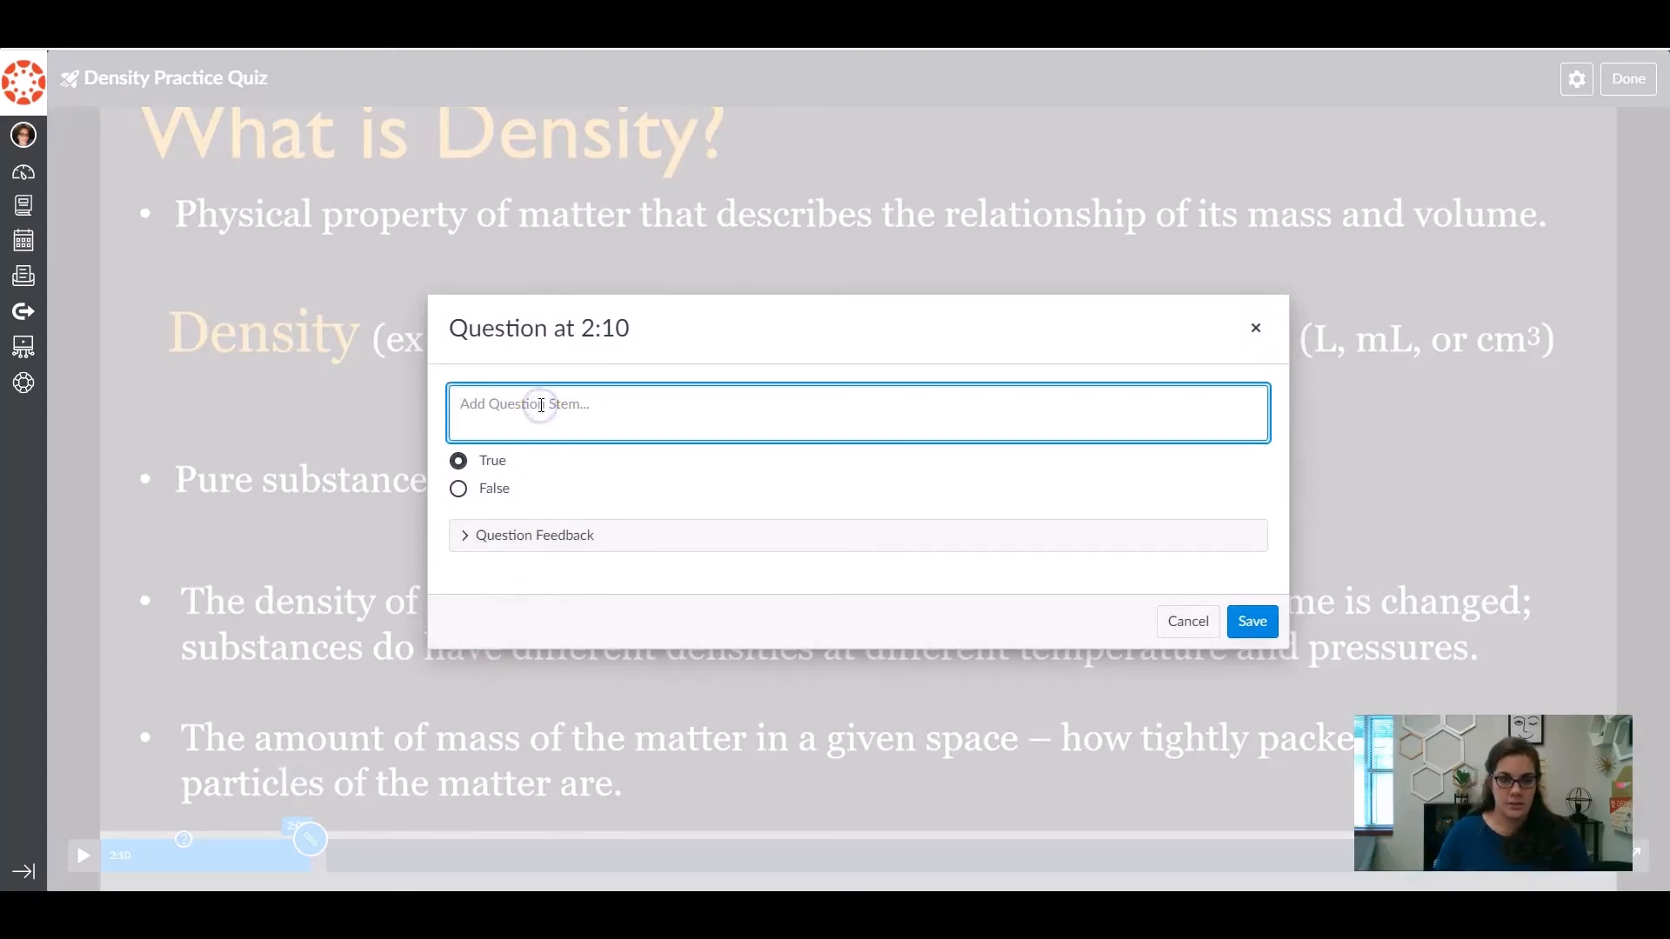
text(Density is col)
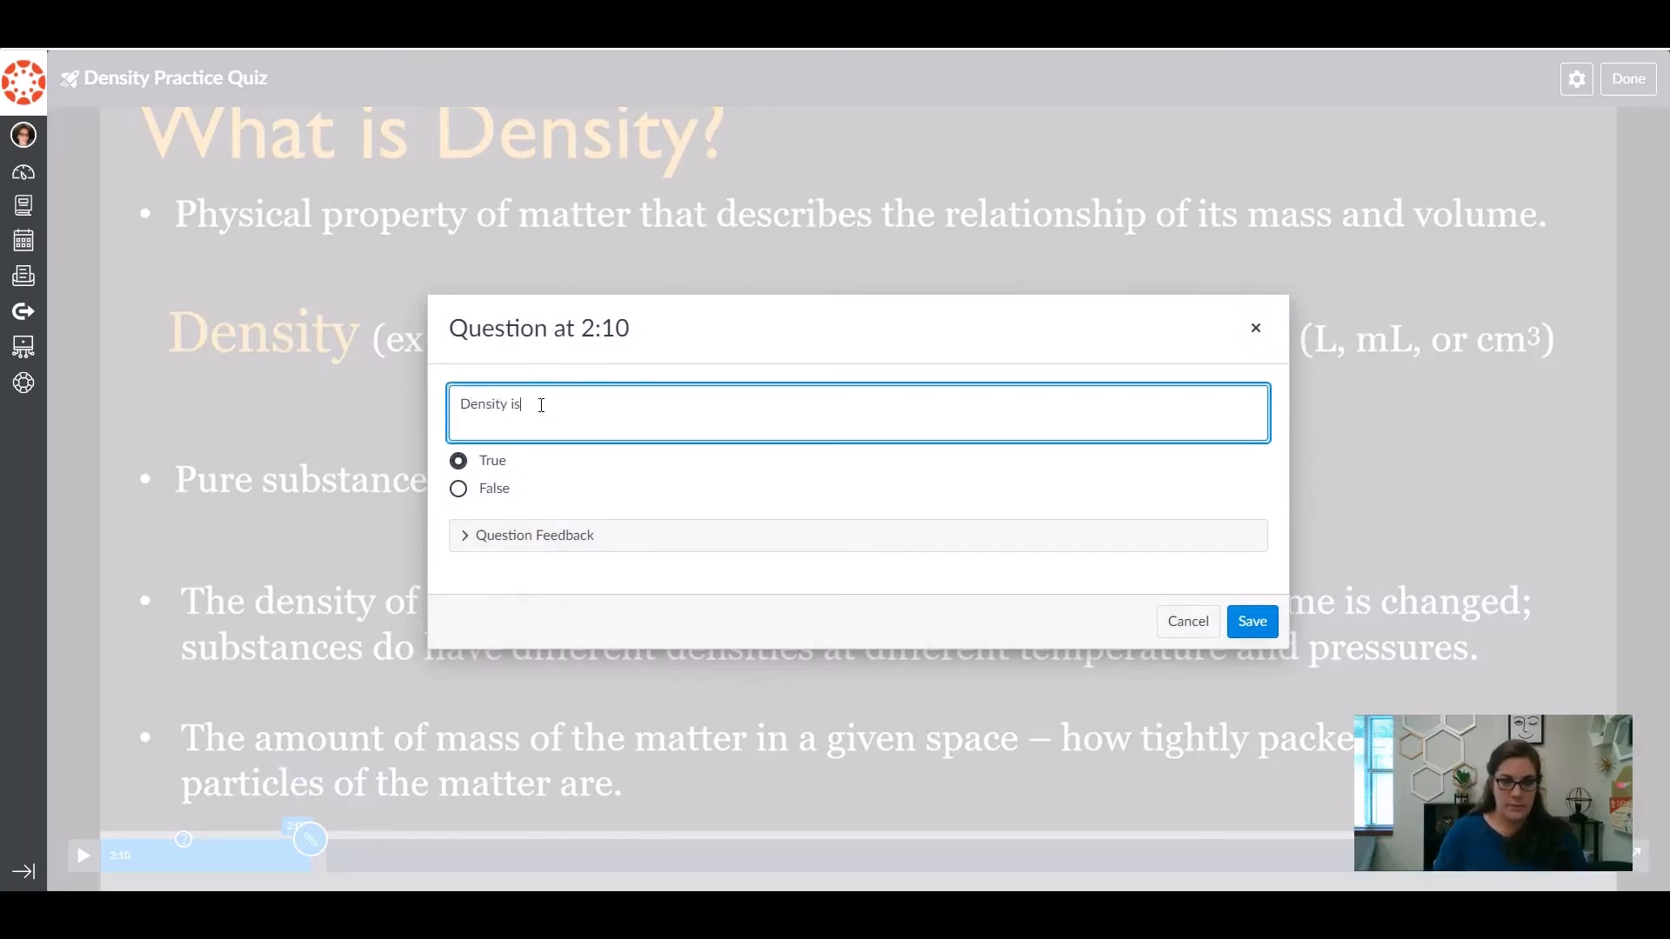
click(553, 427)
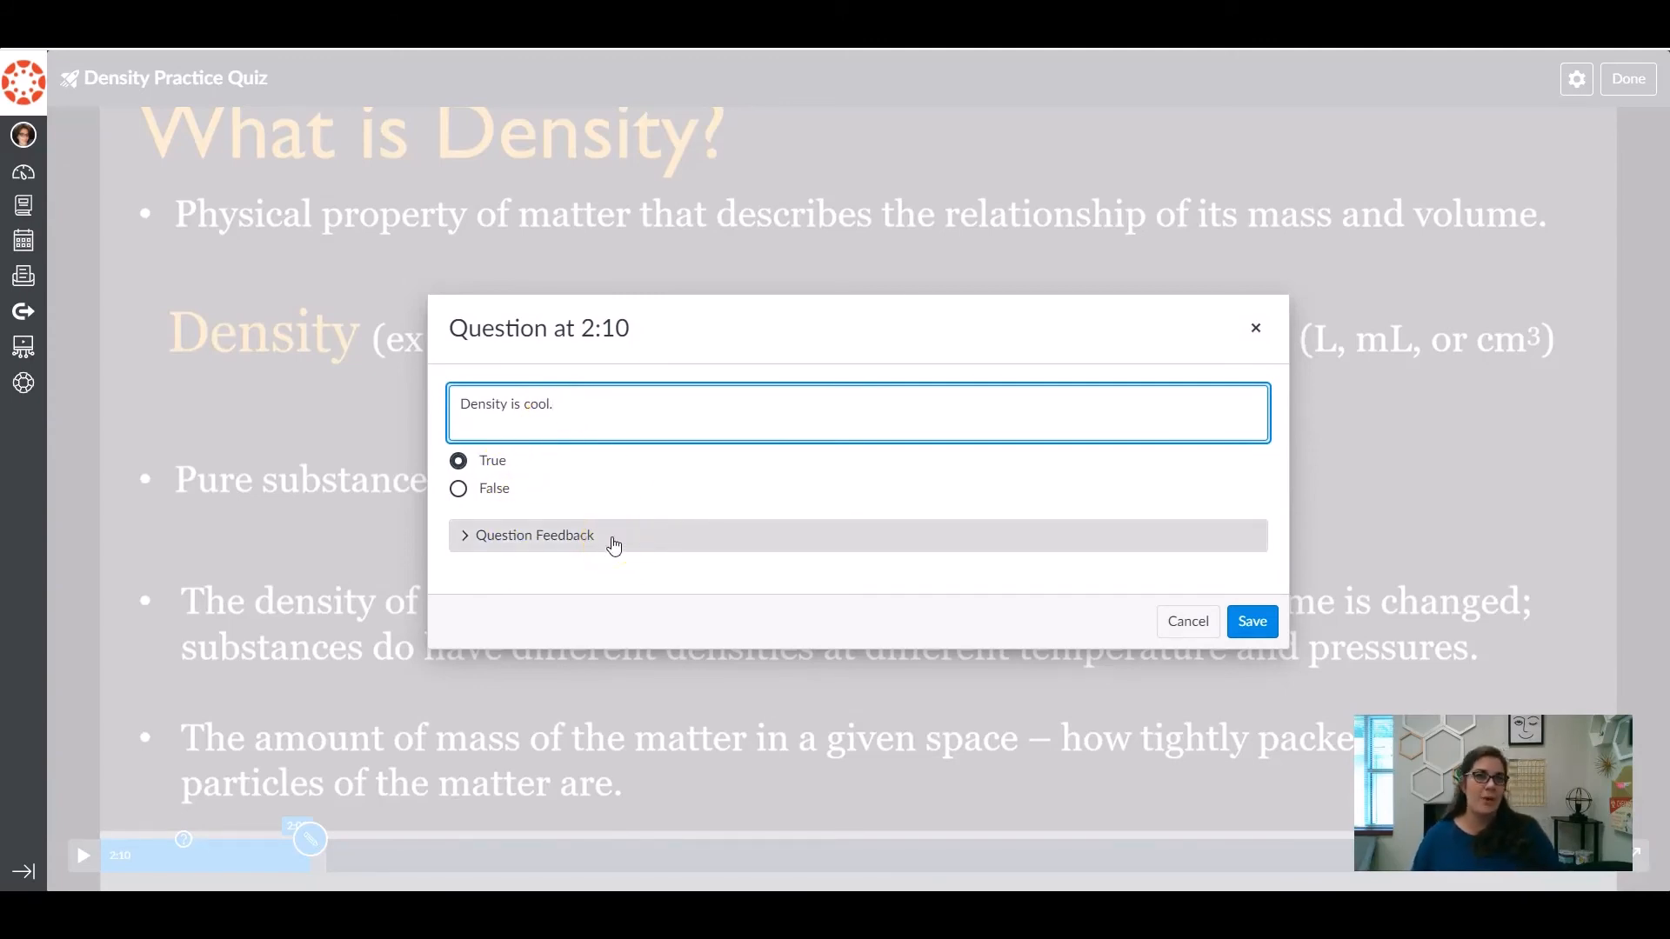
click(1252, 621)
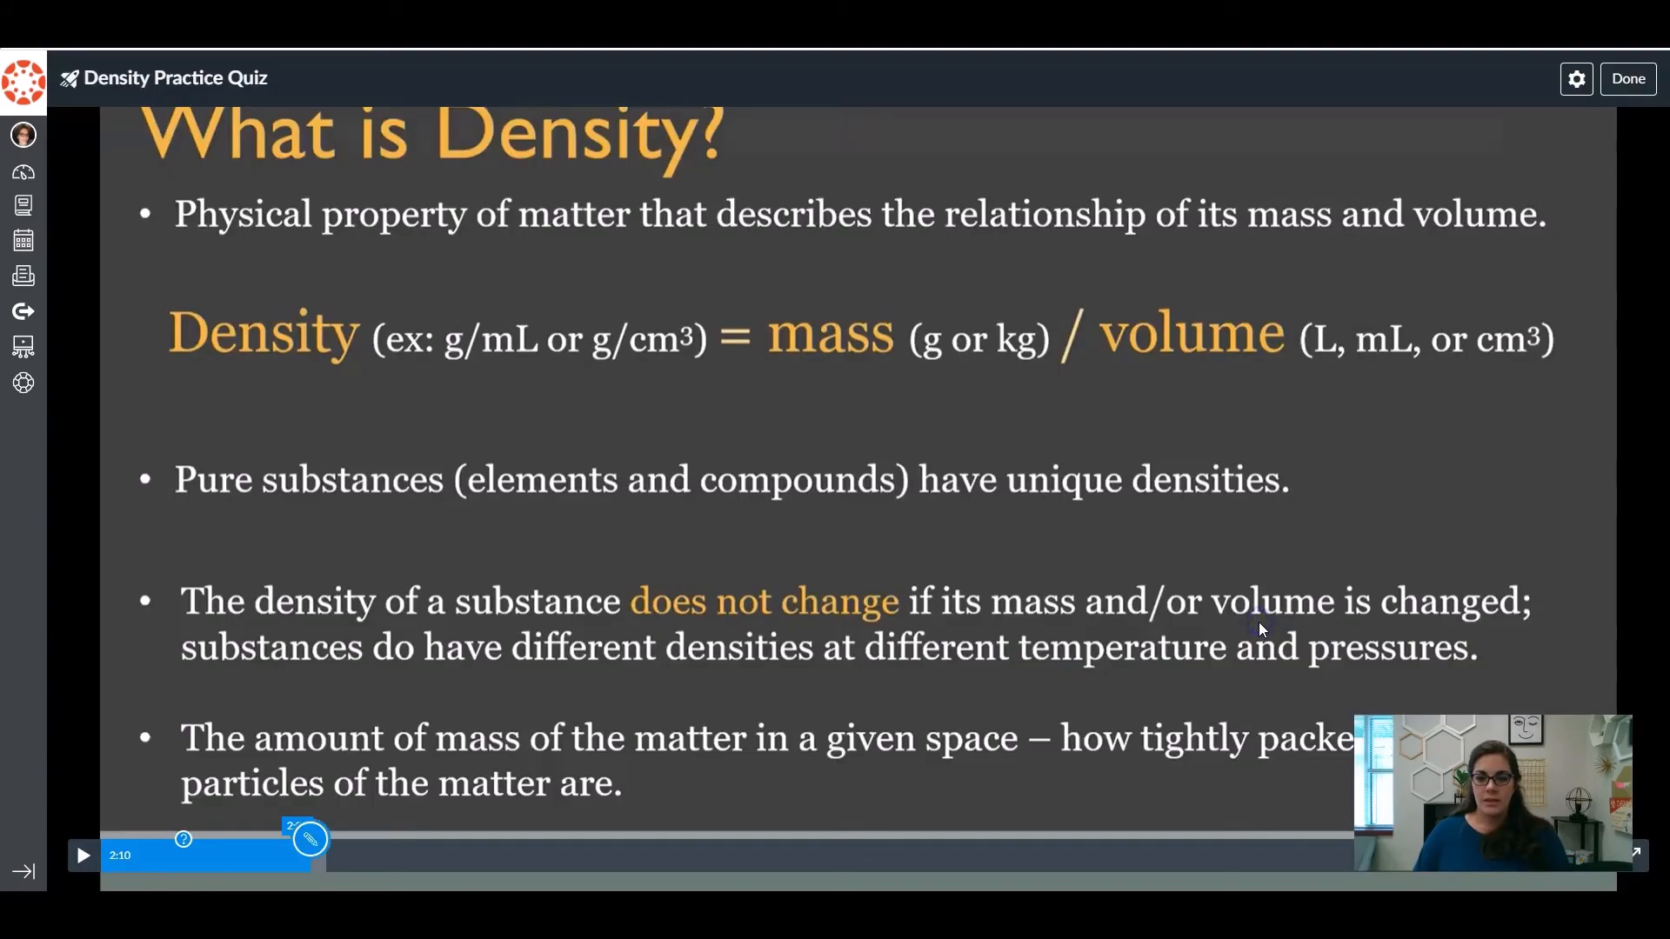
Add a Multiple Answer question at 4:30 with the stem "Choose all apply:".
click(733, 807)
click(535, 853)
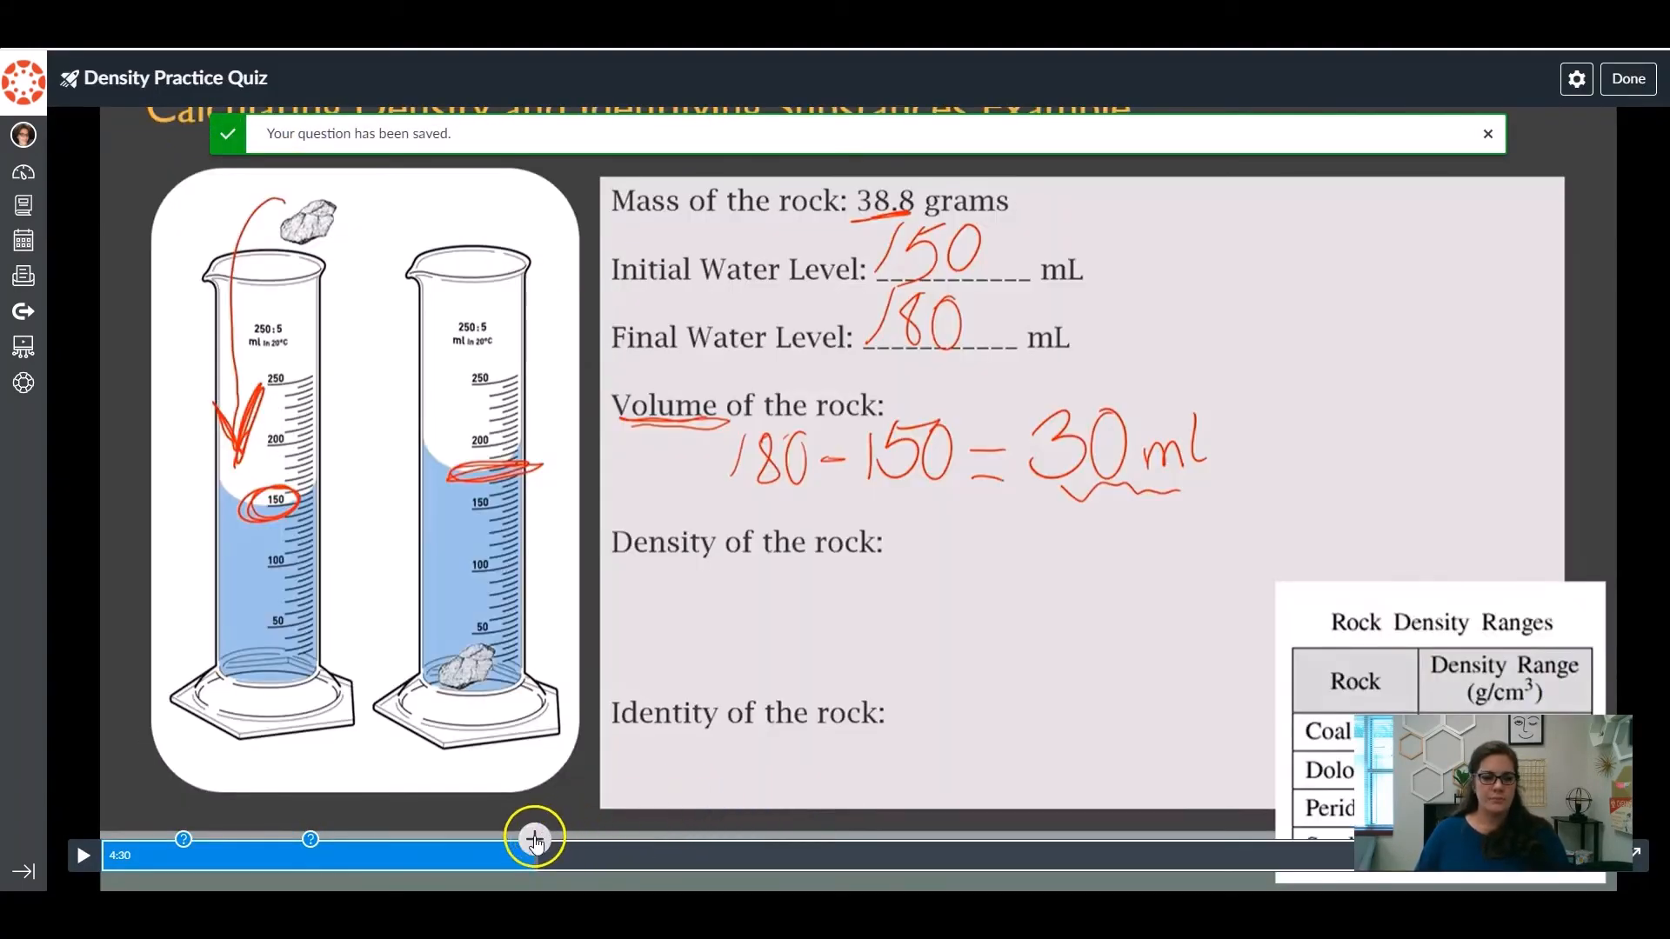
click(535, 842)
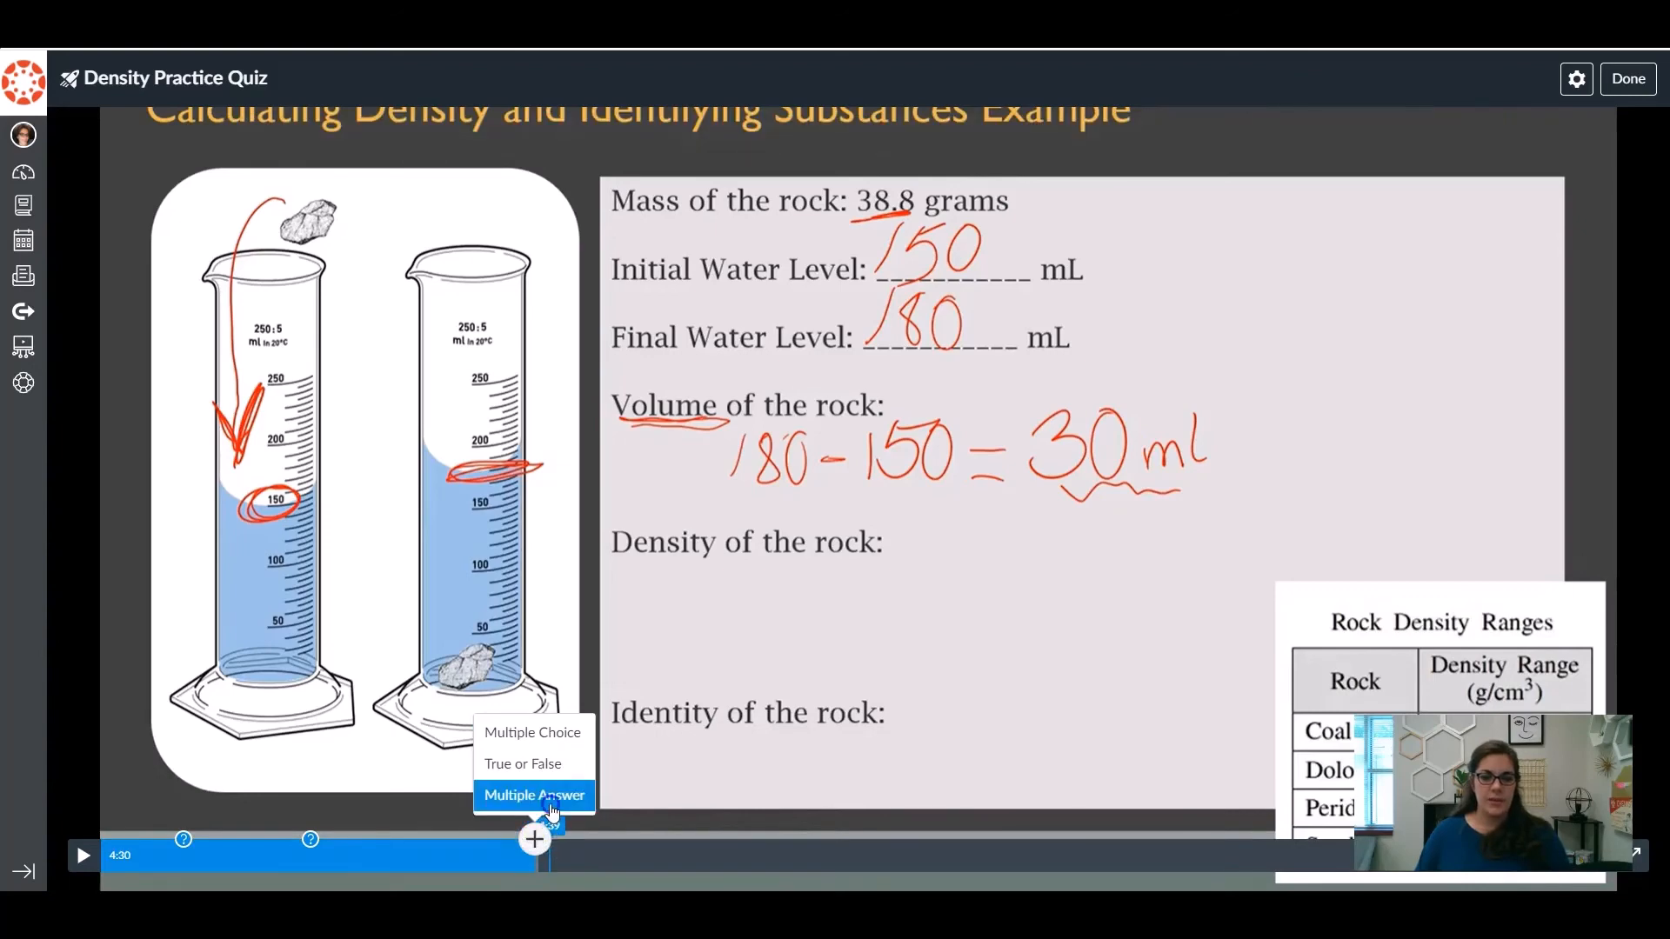
click(550, 801)
click(526, 321)
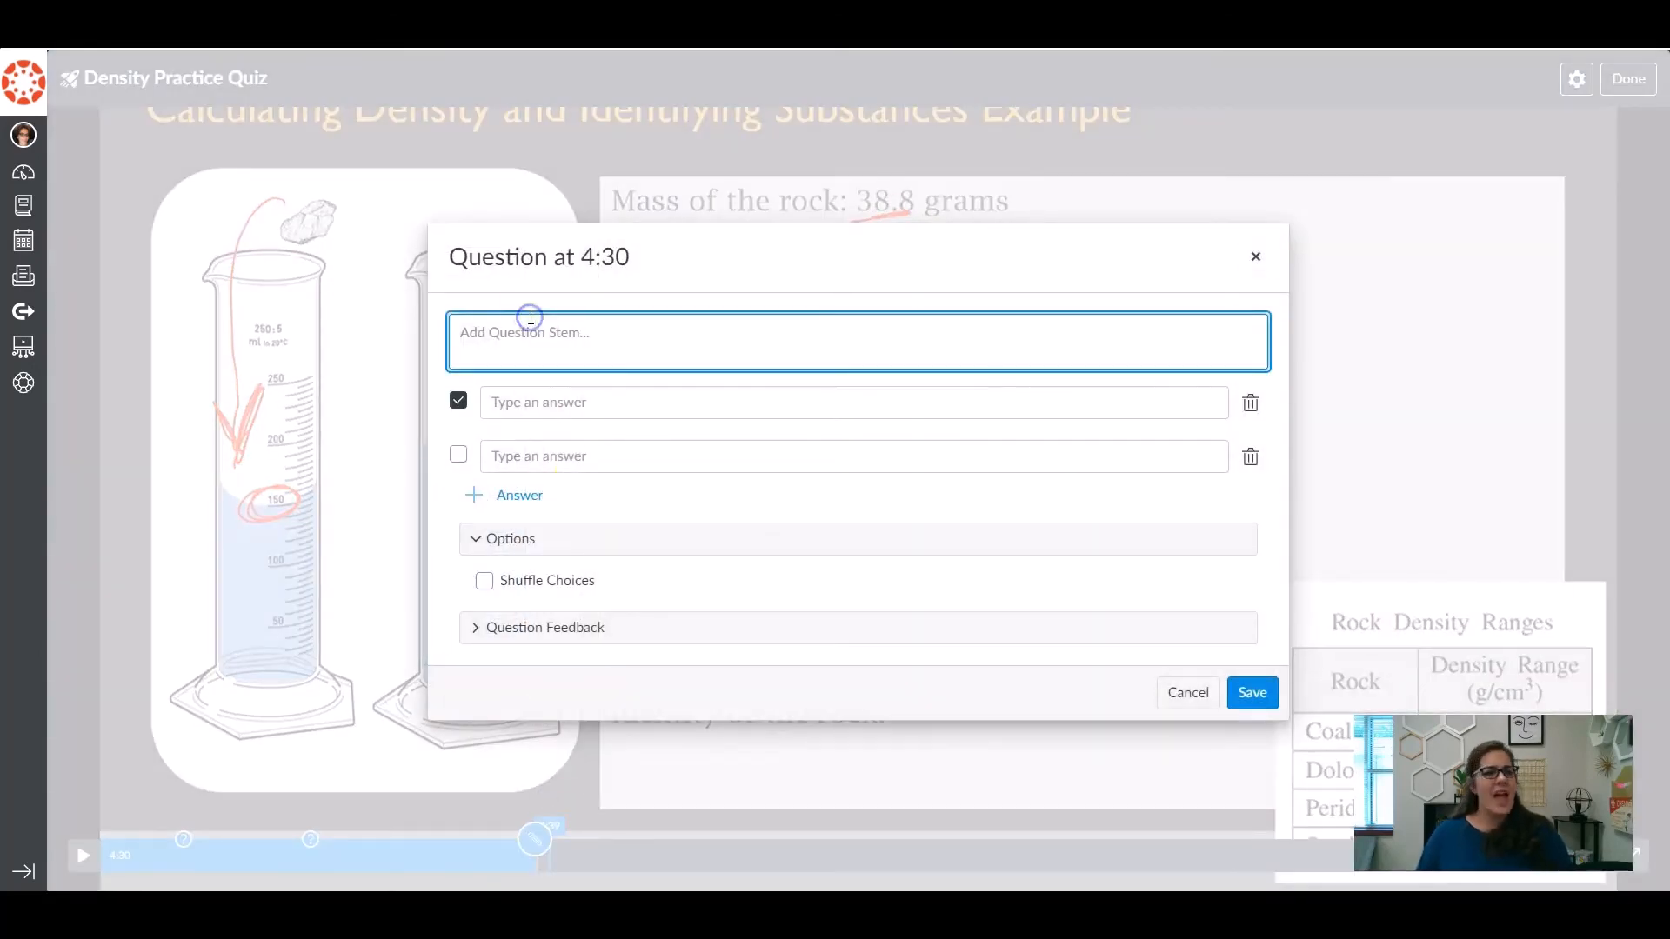
text(Choose all t)
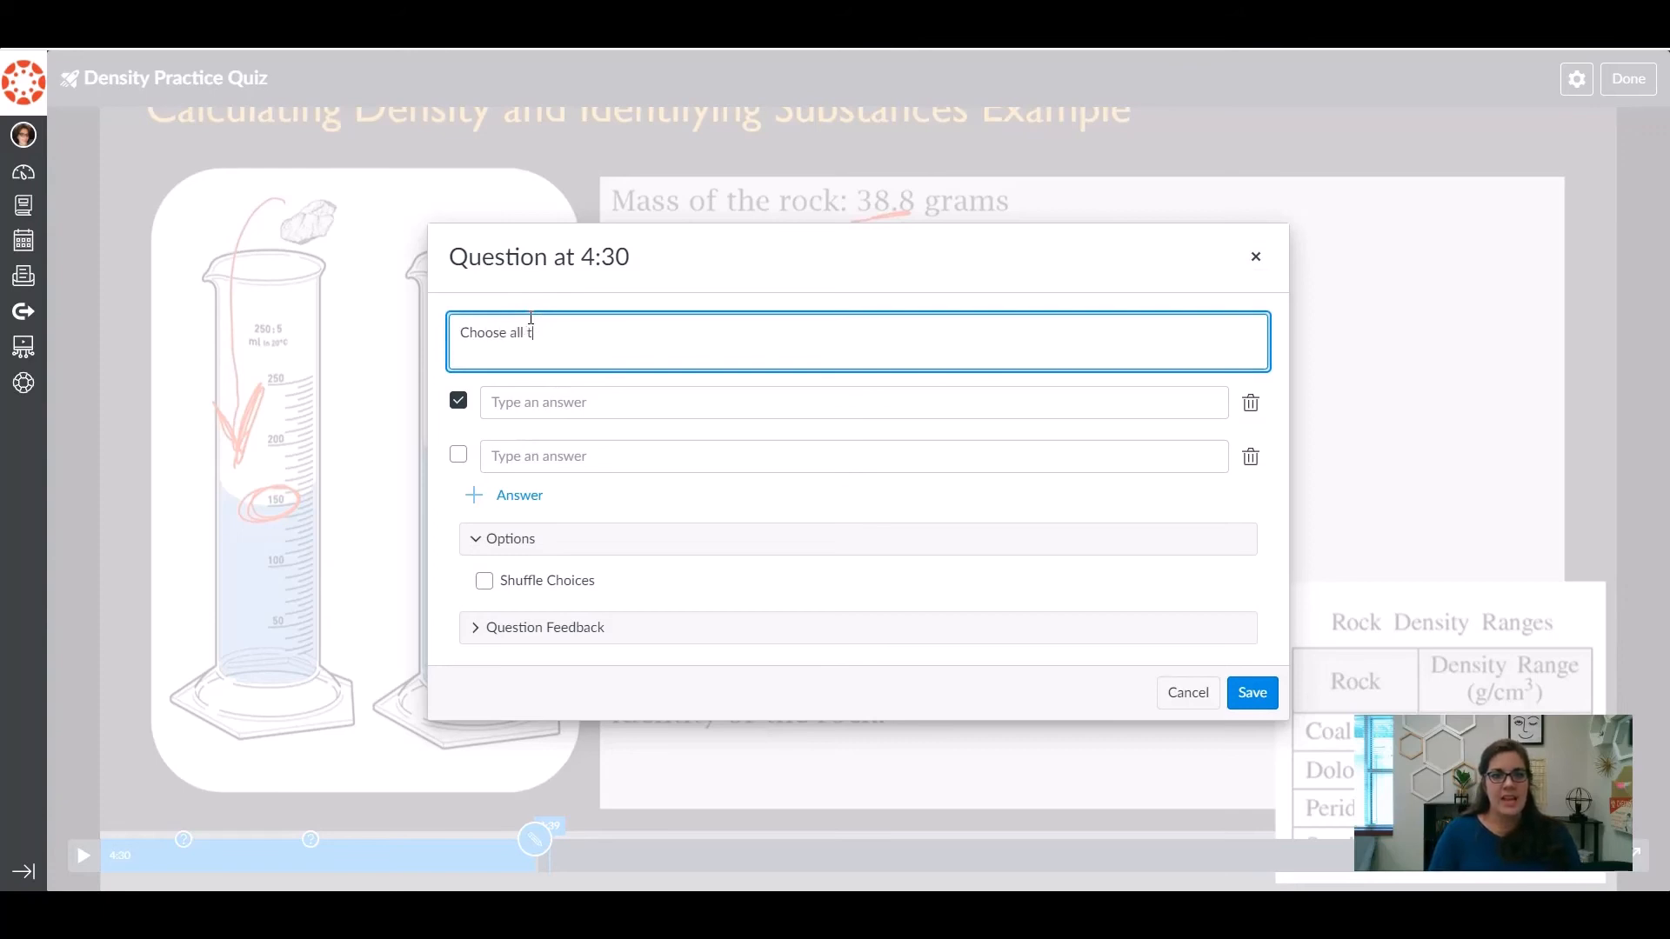
key(BackSpace)
text(apply:)
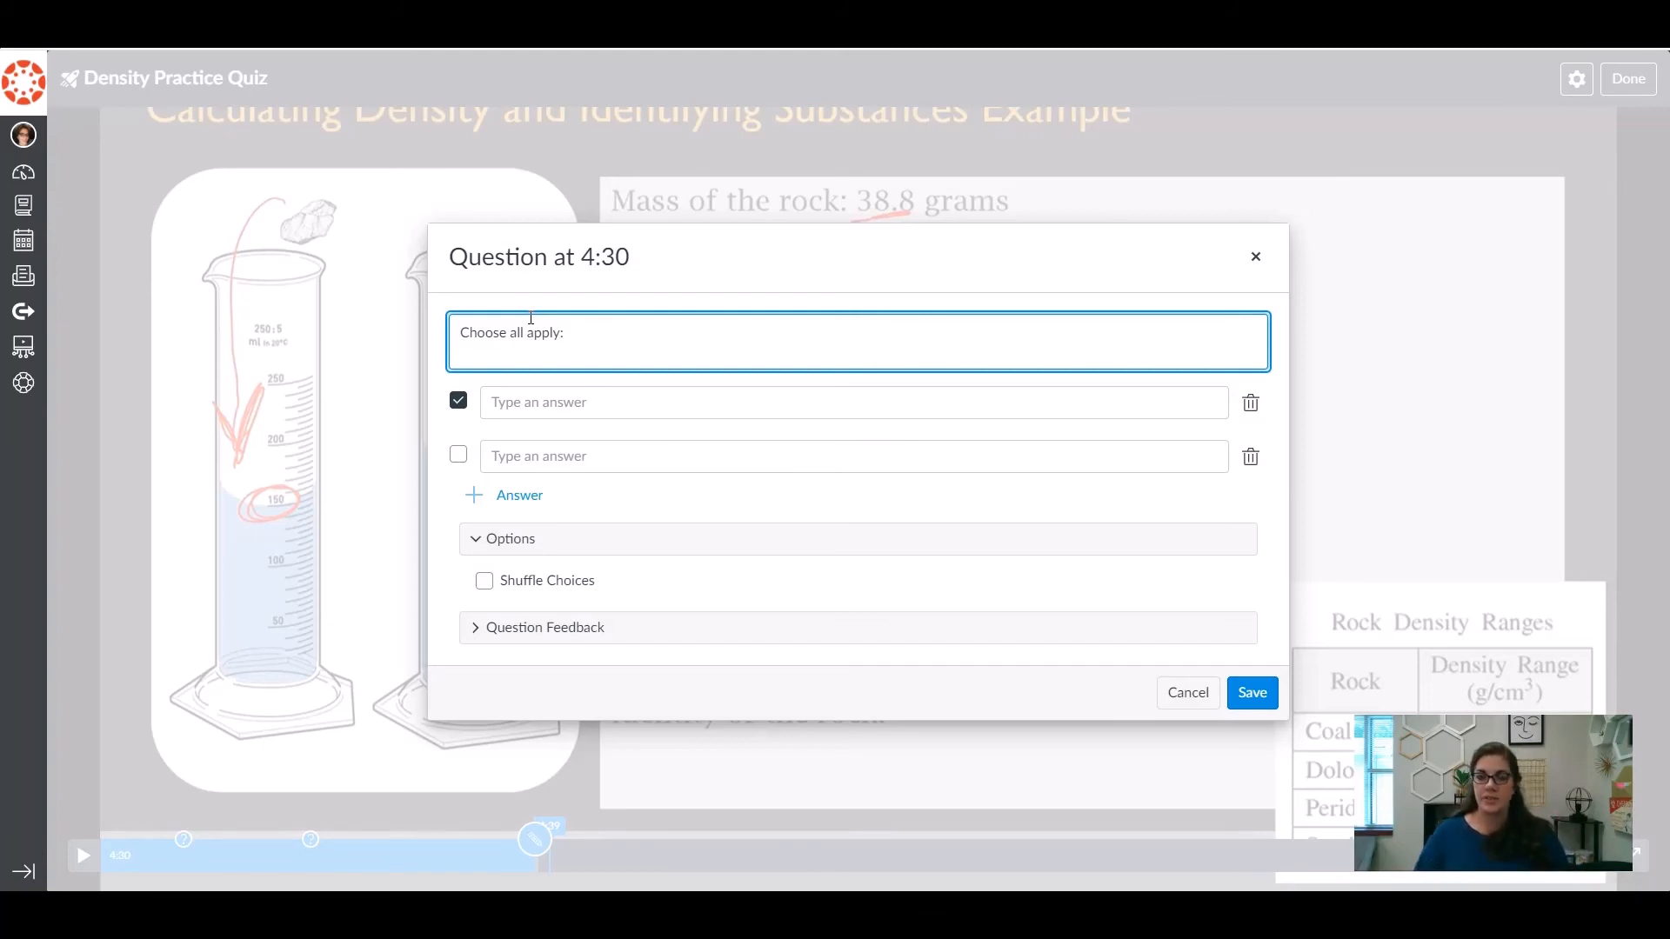
Add two more answer choices to the 4:30 question and fill in the four choices as a, b, c and d.
click(487, 495)
click(520, 522)
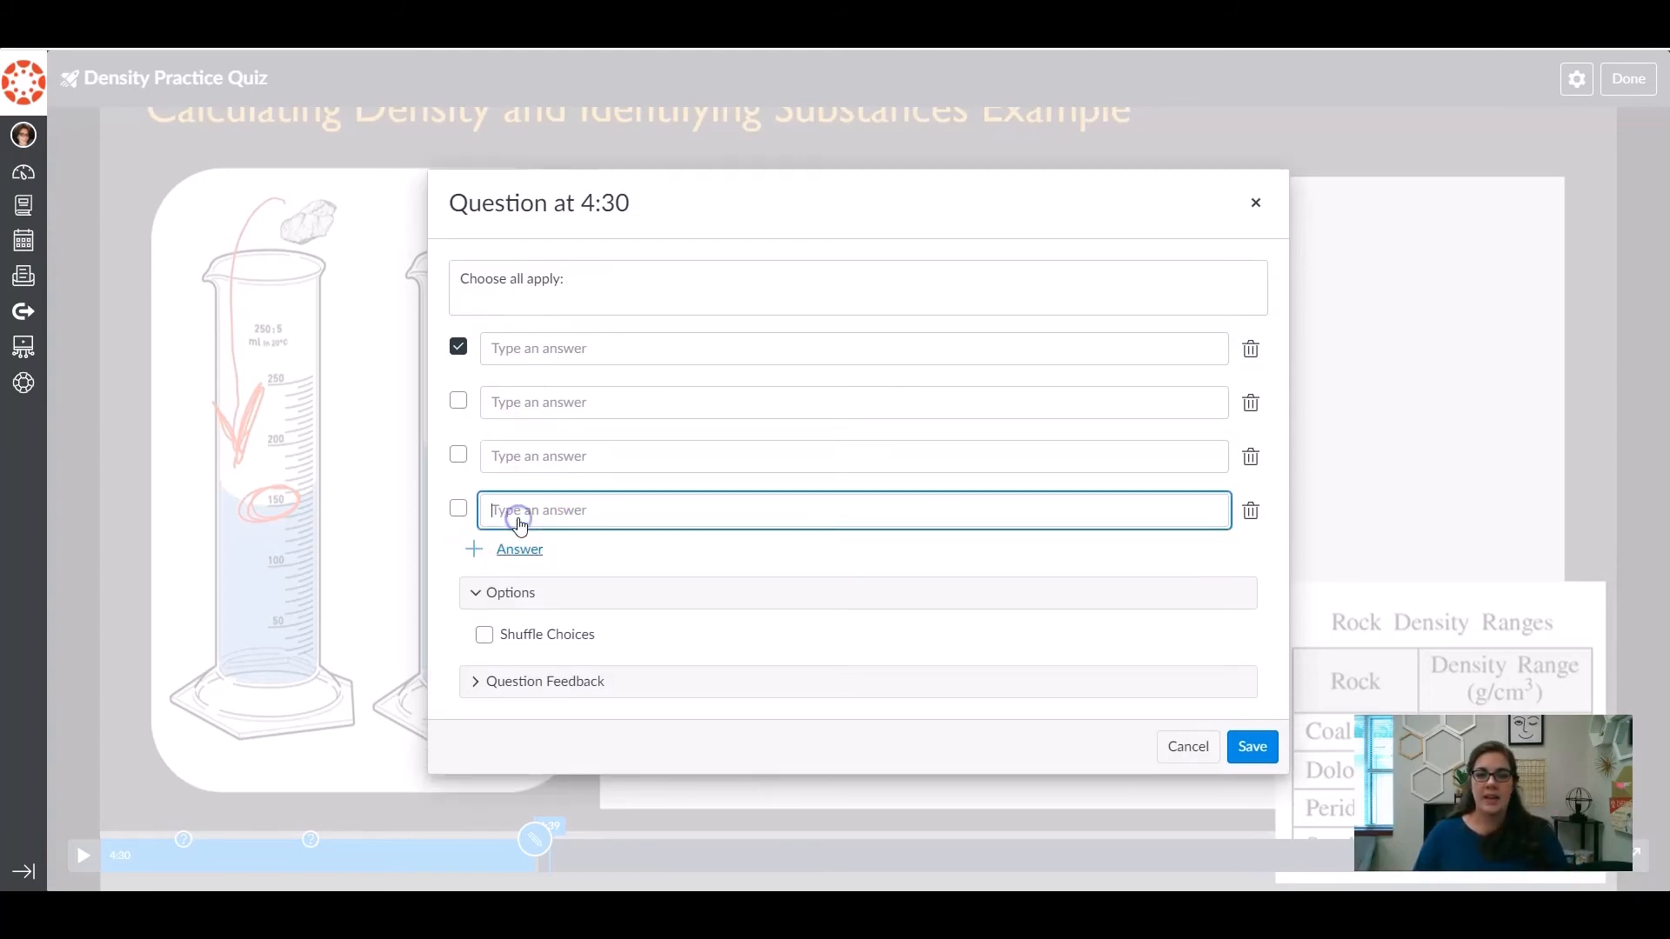
click(533, 347)
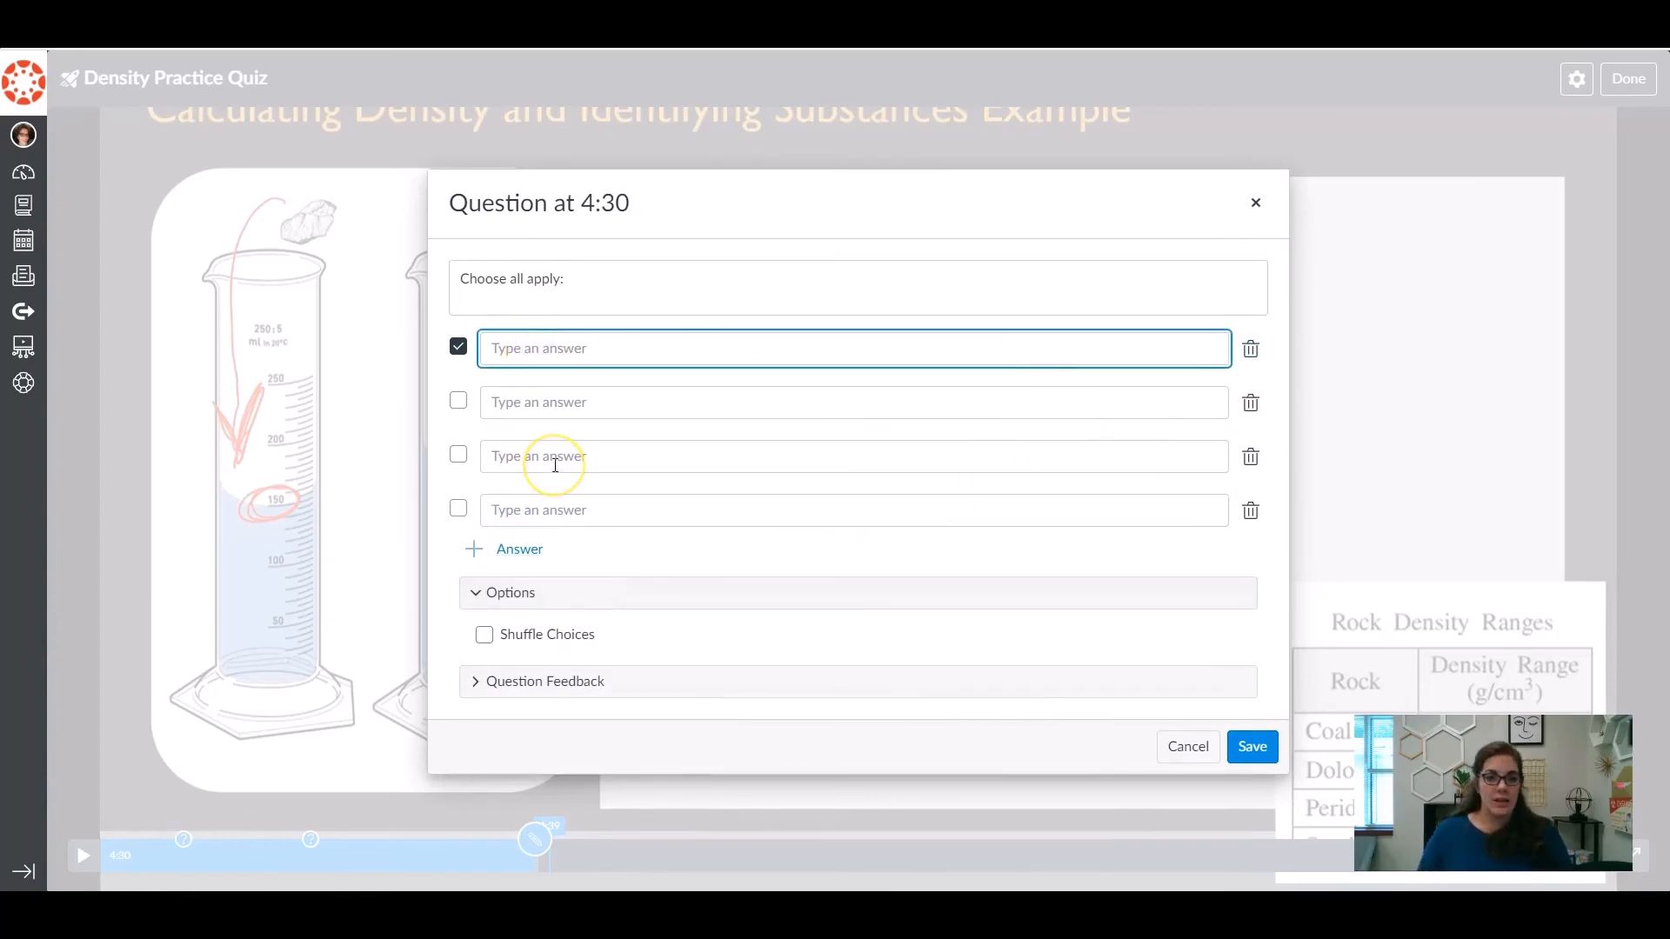
text(a)
click(557, 407)
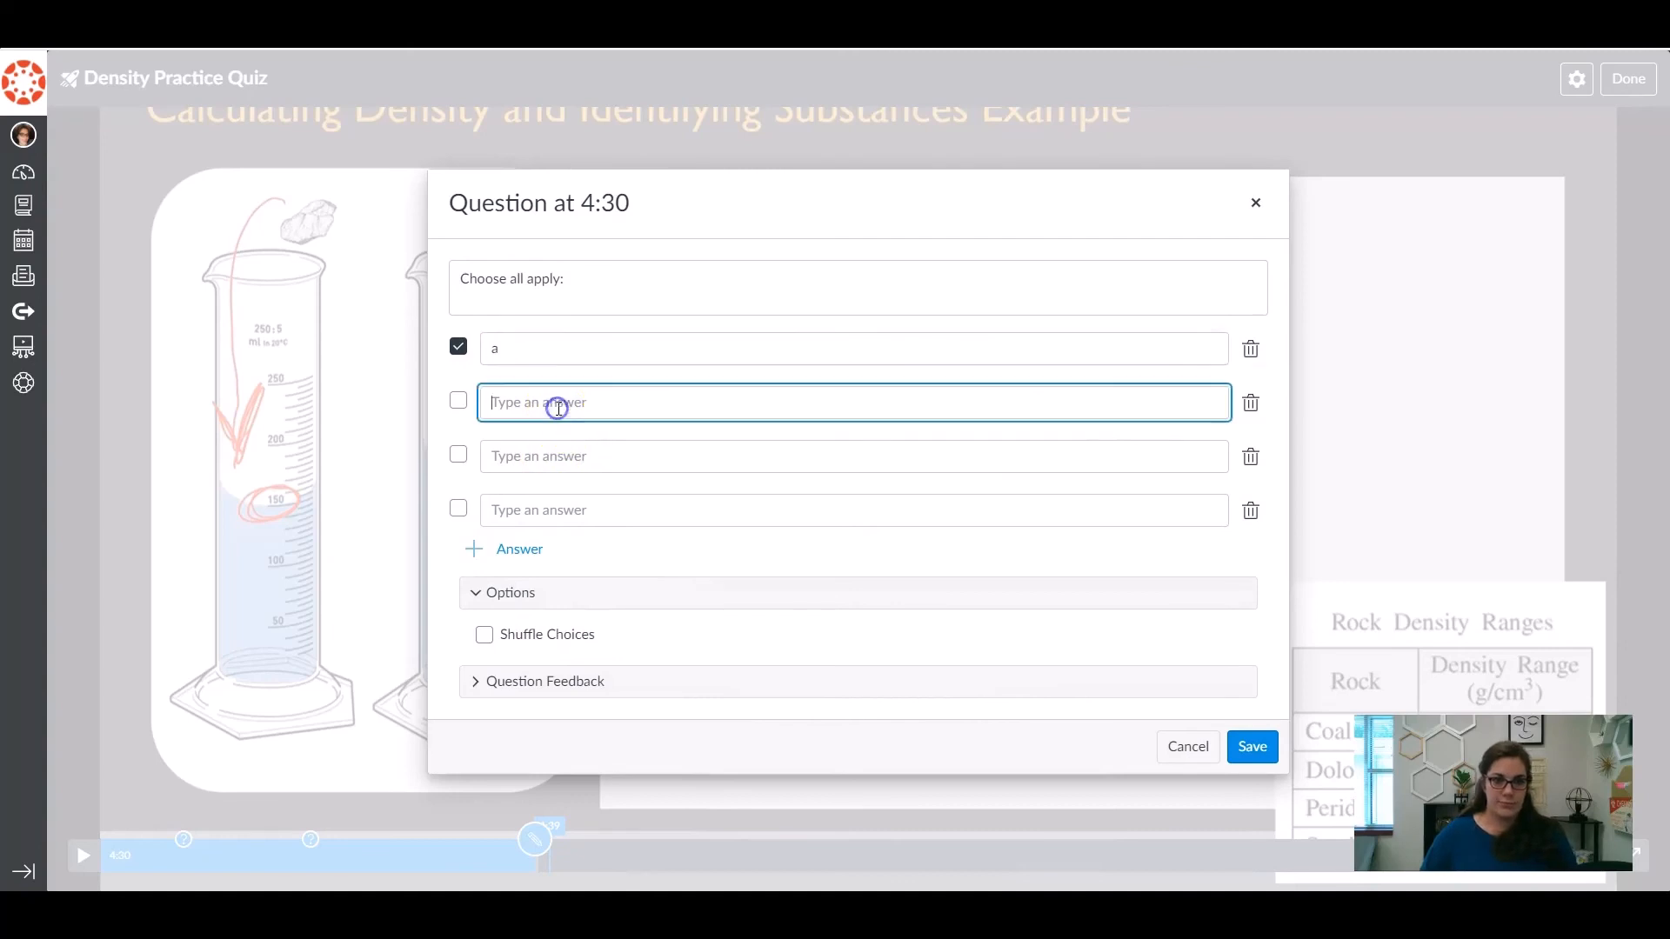
text(b)
click(504, 453)
text(c)
click(506, 511)
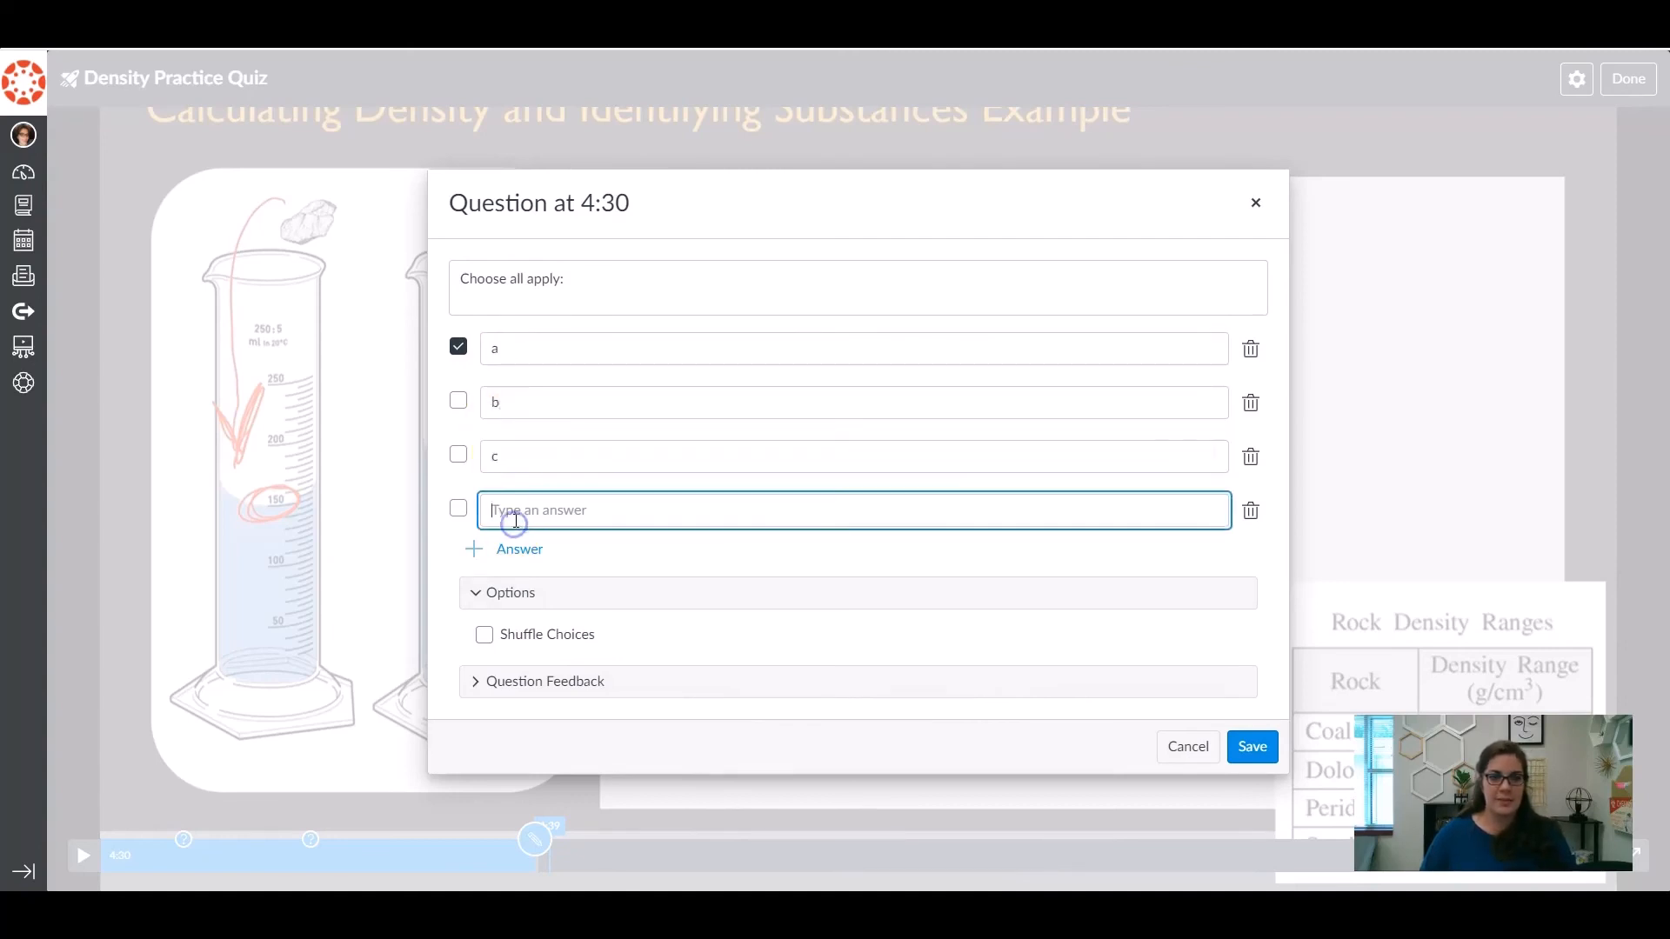
text(d)
Mark b and c as correct too, enable Shuffle Choices, and save the question before finishing the quiz edit.
click(458, 401)
click(458, 454)
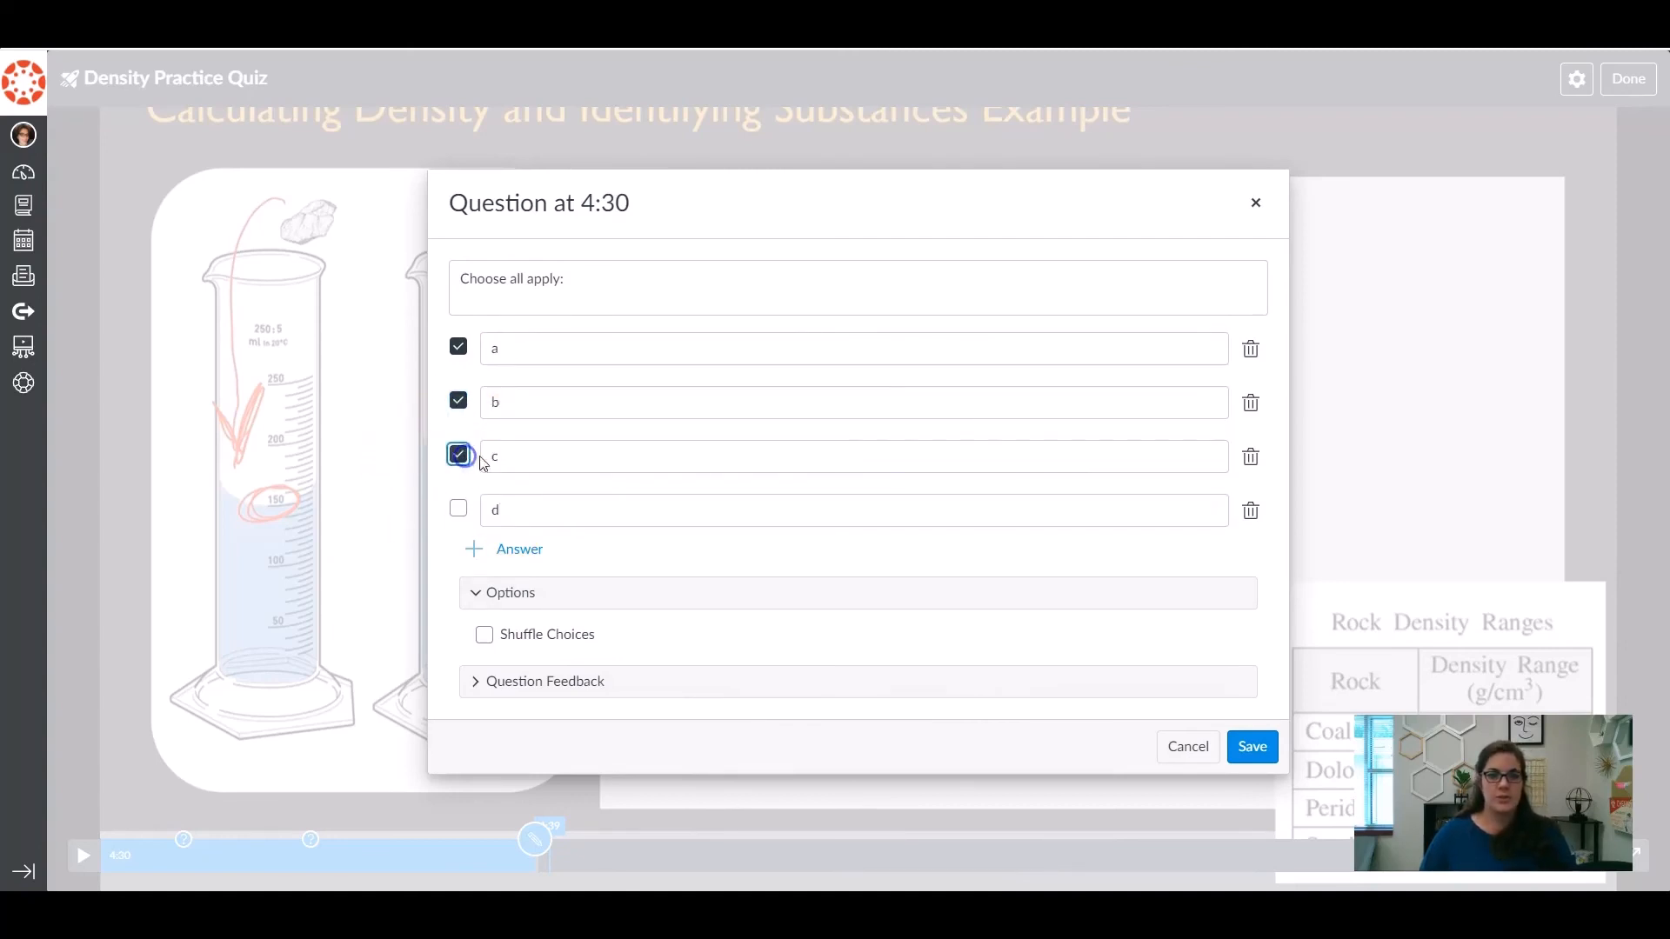
click(484, 637)
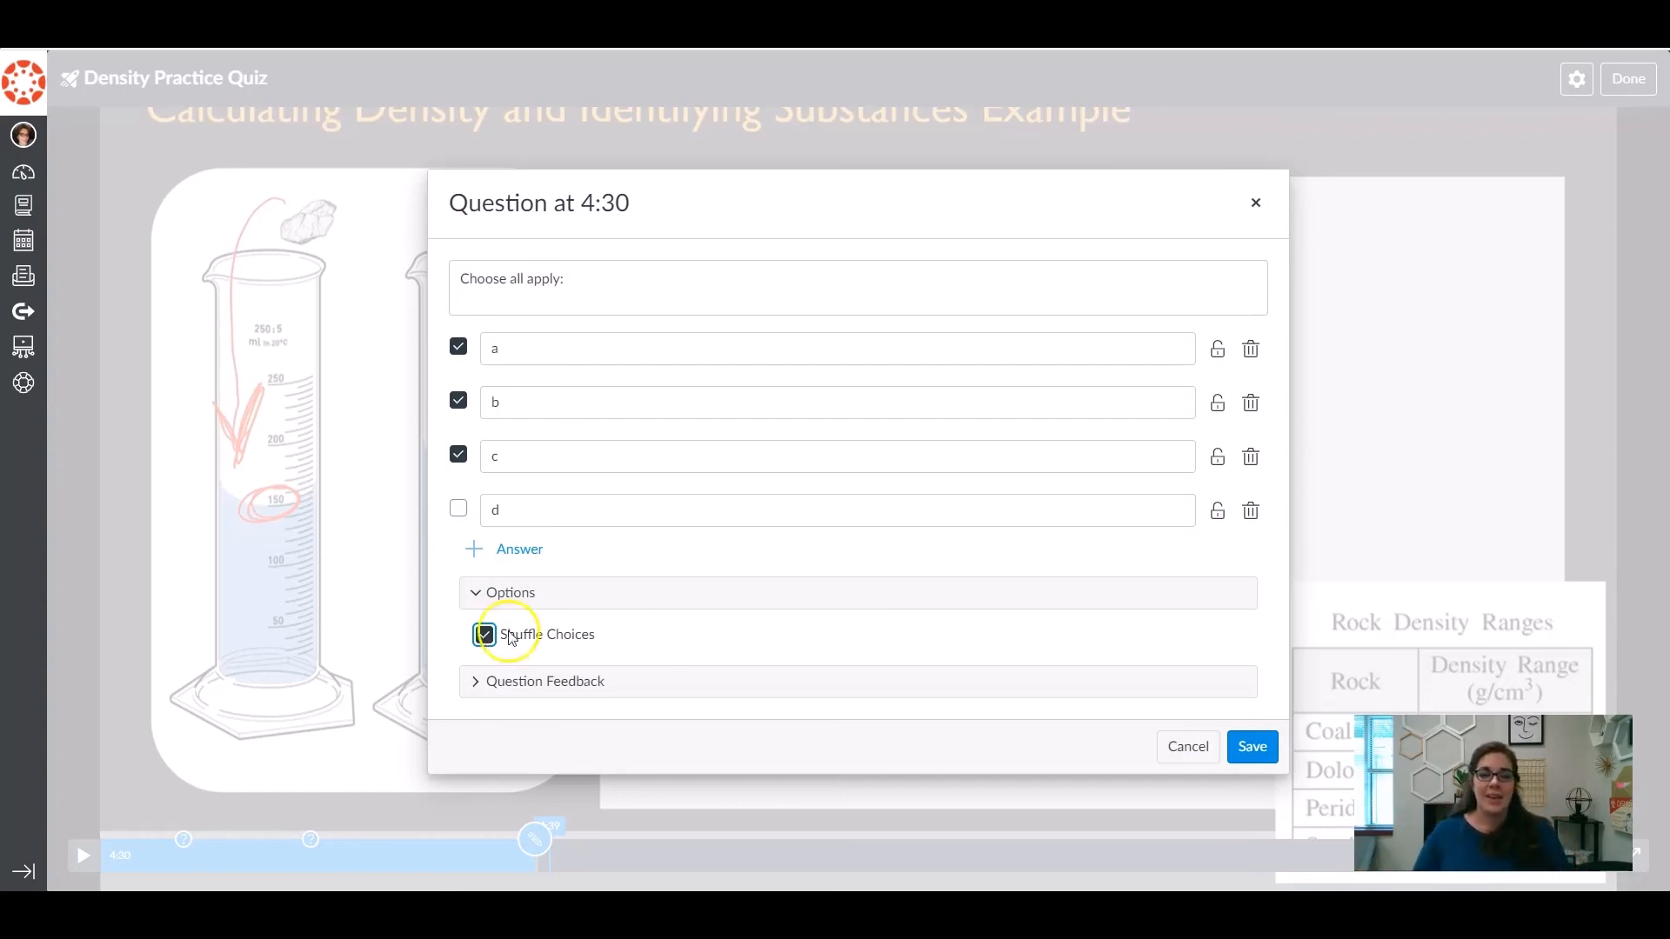
click(1252, 746)
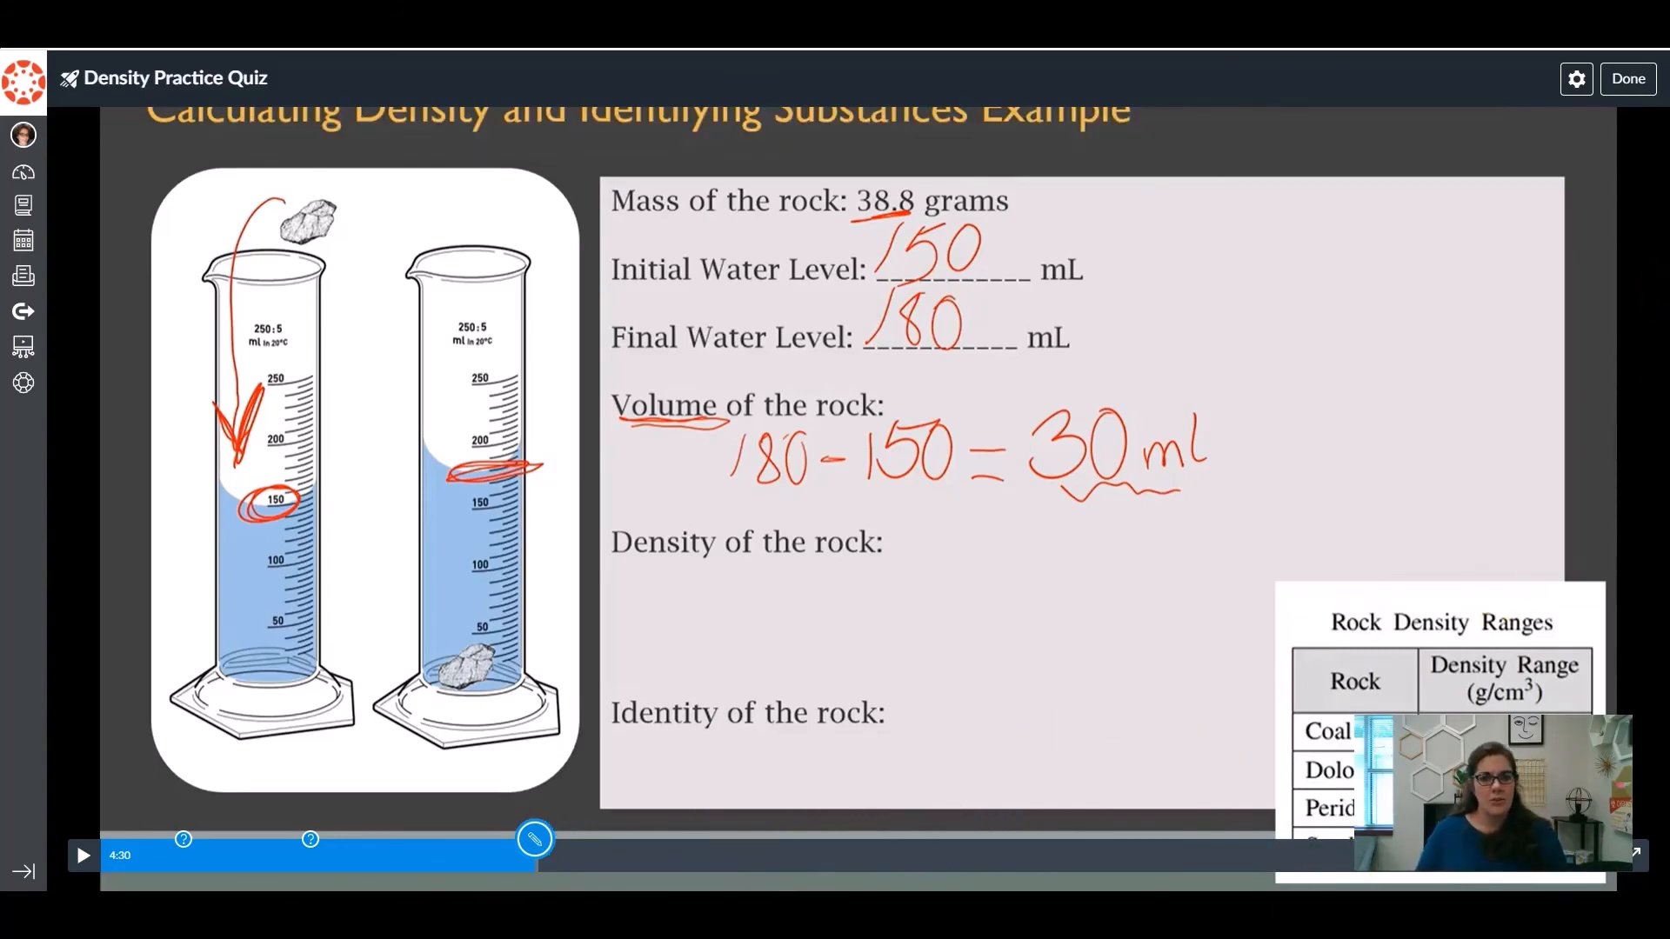
click(1644, 85)
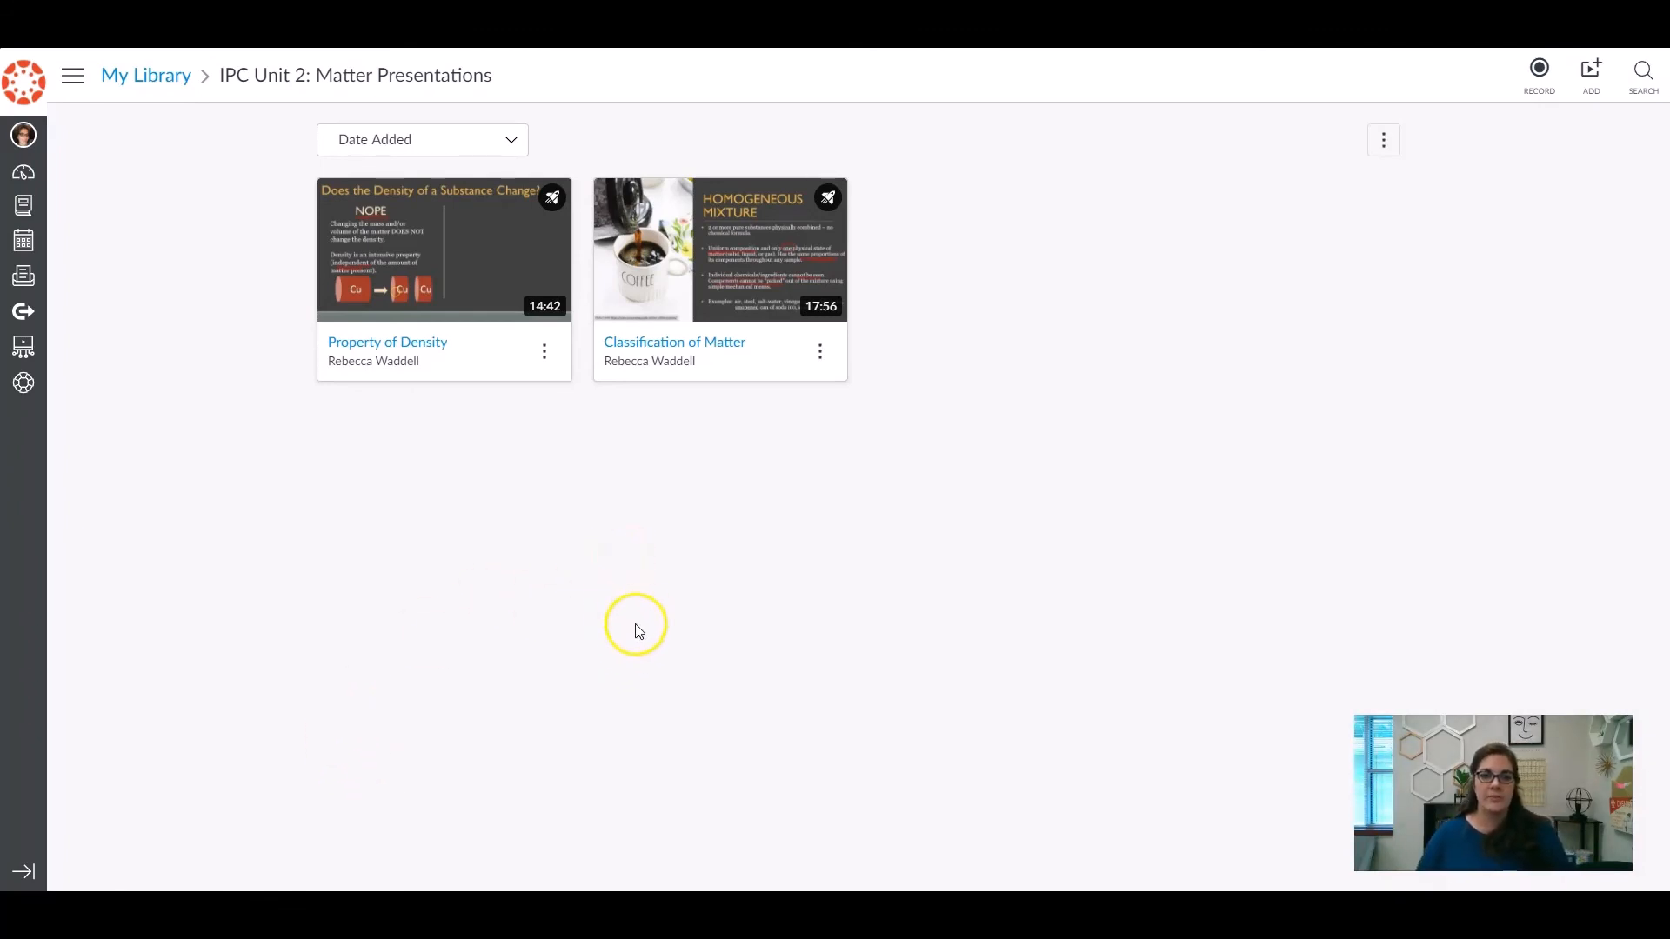
Reopen the Density Practice Quiz of the Property of Density video for review and return to the library folder.
mouse_move(548, 217)
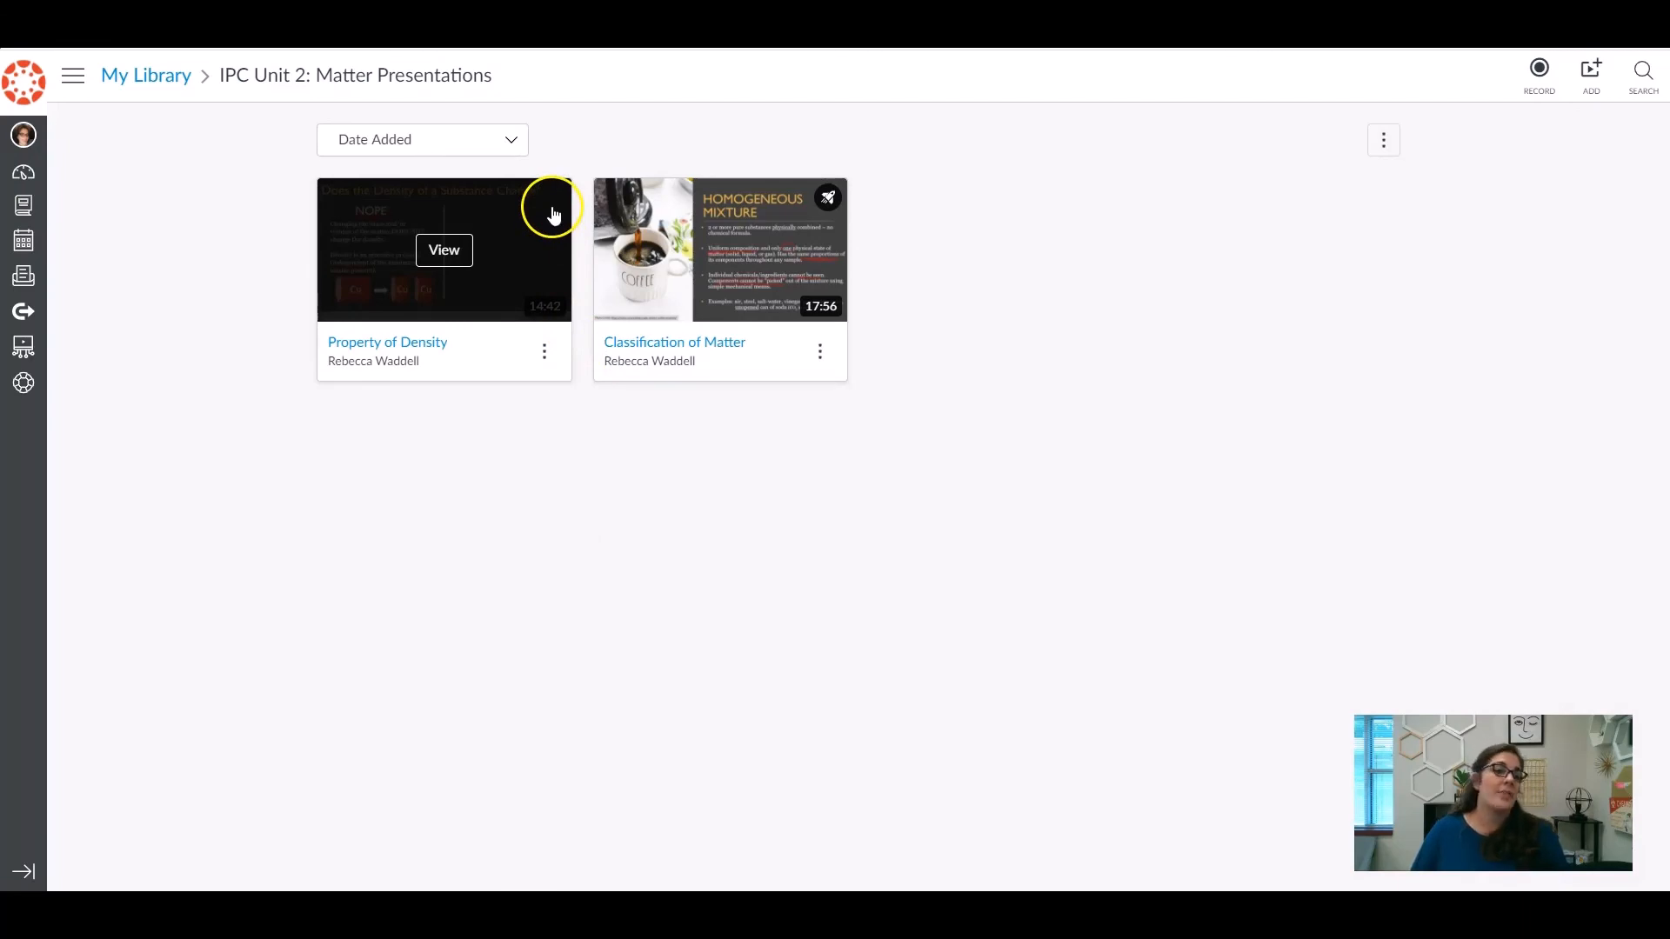
click(546, 352)
mouse_move(560, 187)
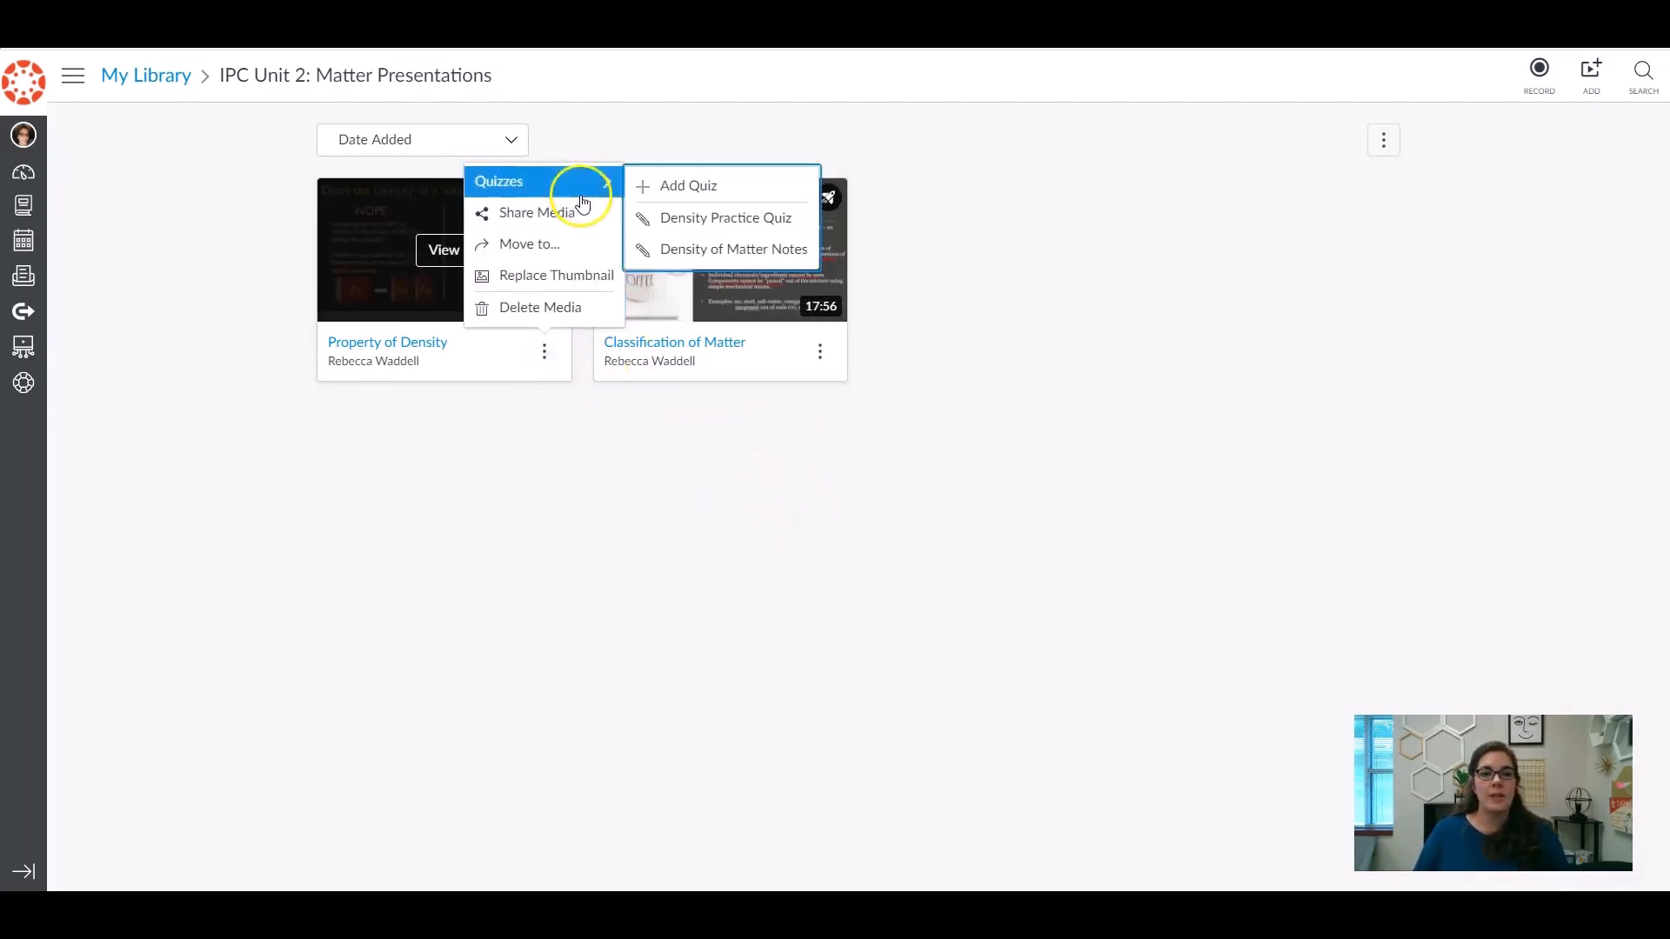
click(739, 228)
click(1478, 555)
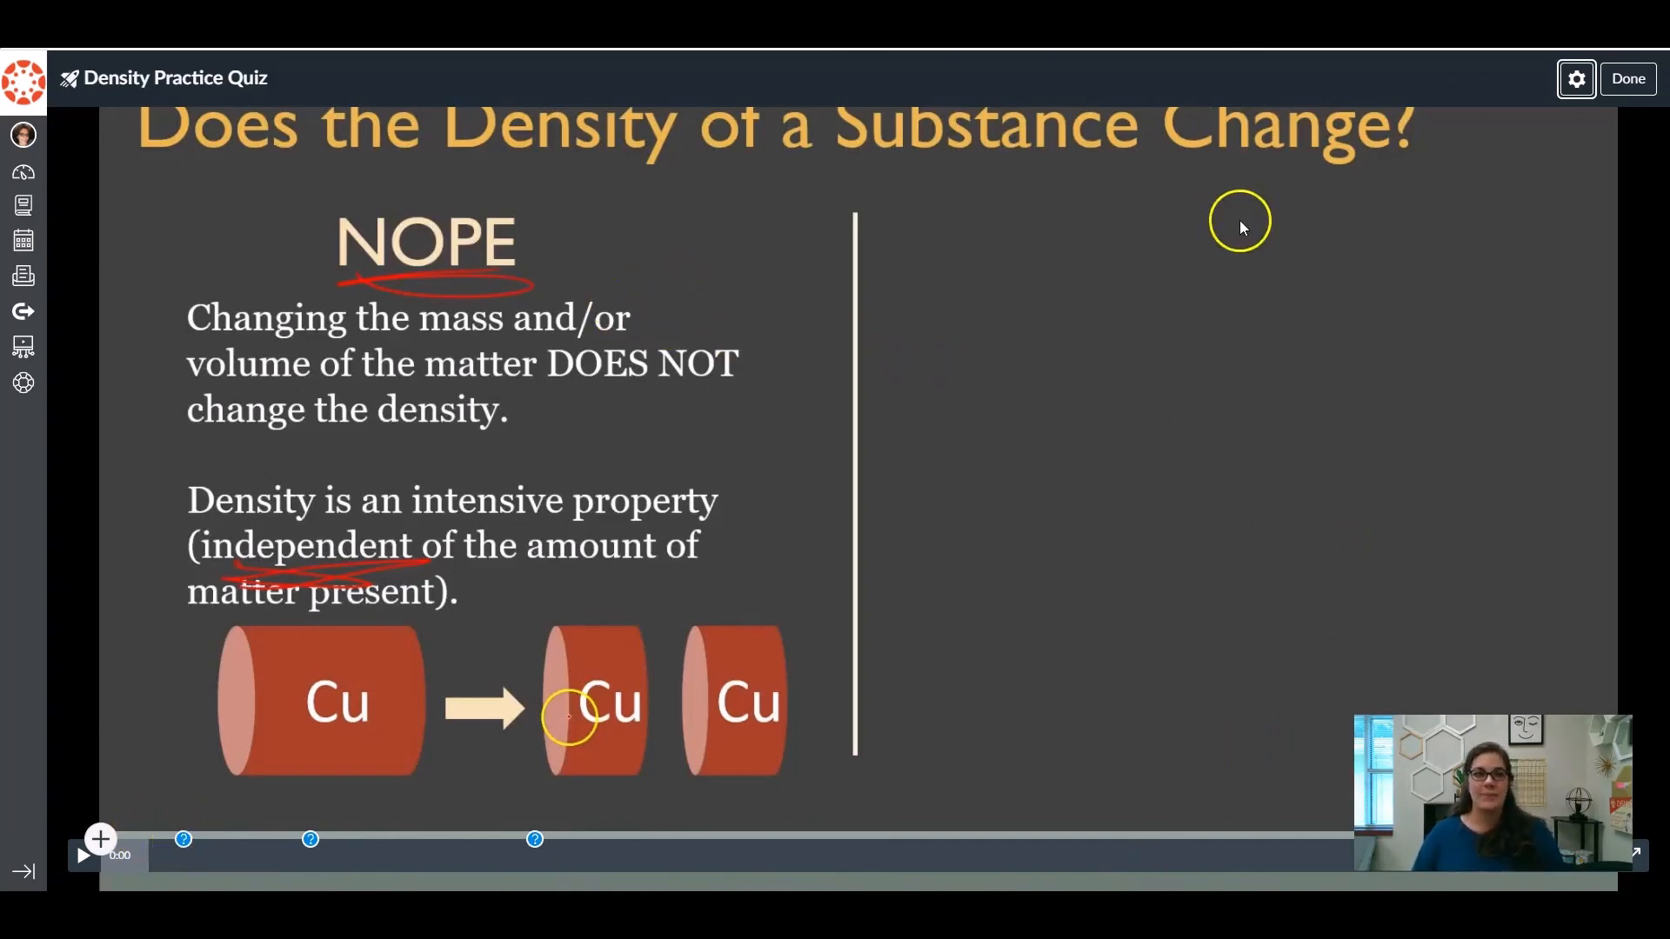
click(1623, 85)
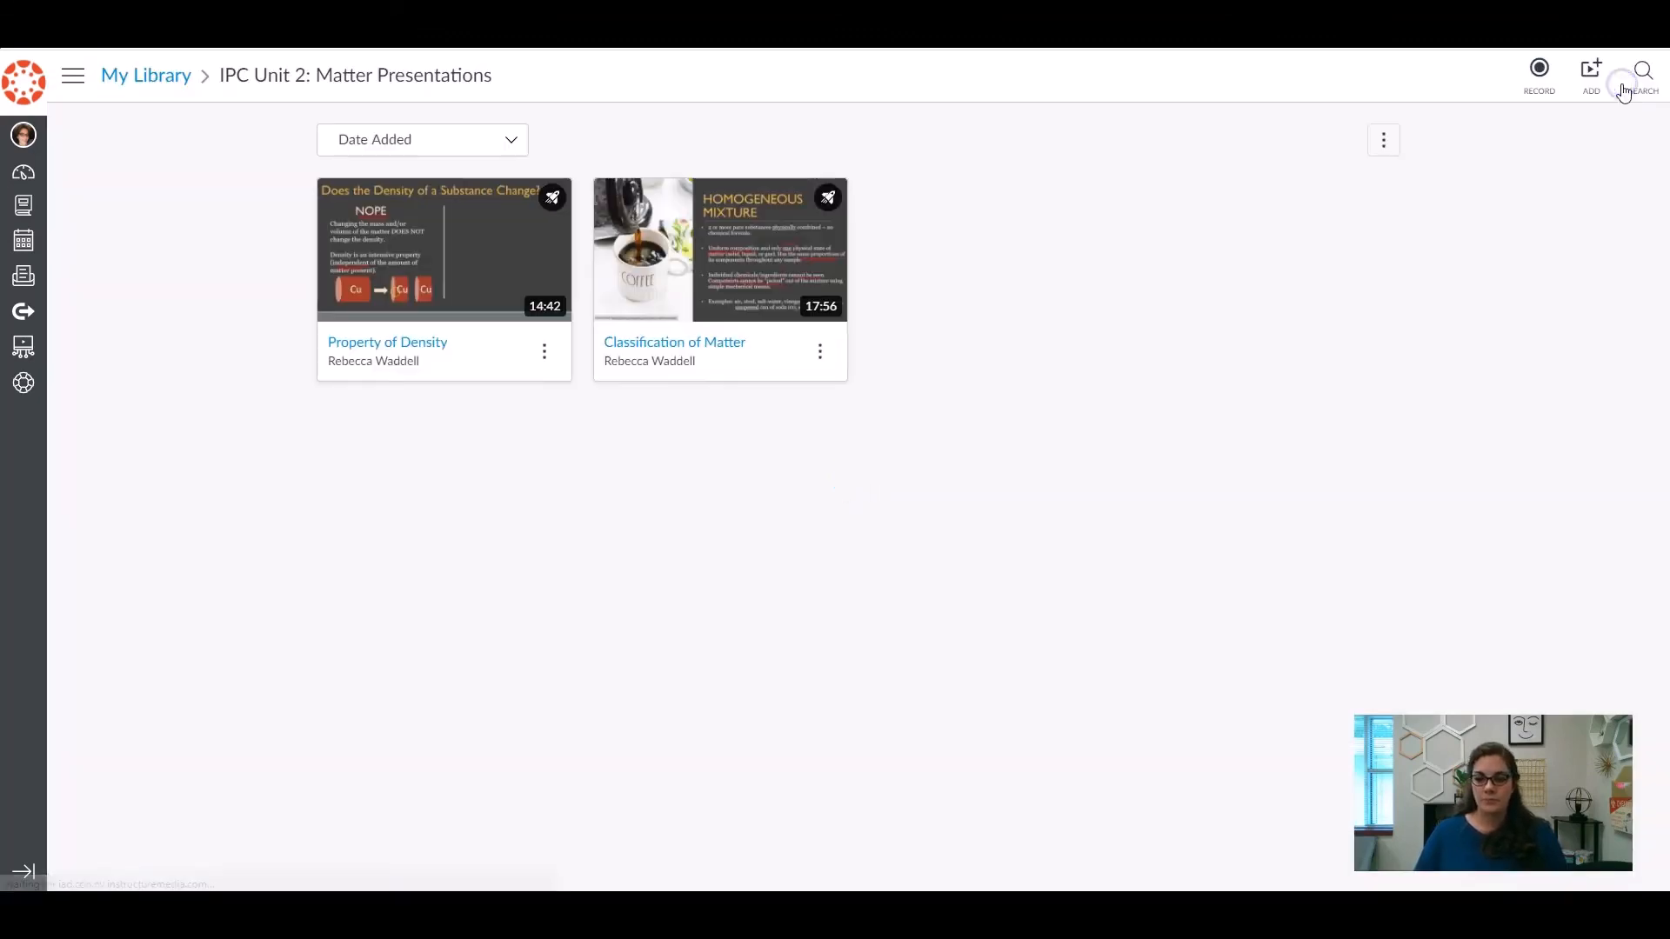